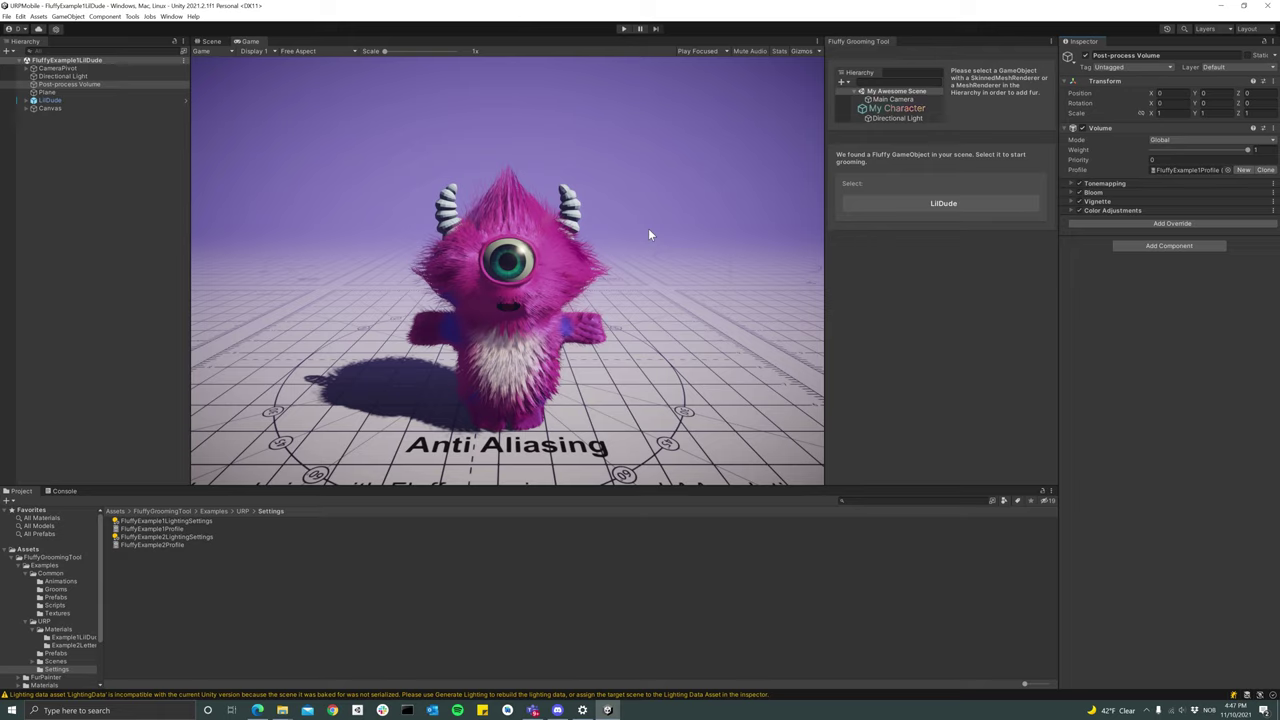
Orbit and zoom around the fluffy LilDude in the Scene view, then select LilDude to show its components
click(210, 41)
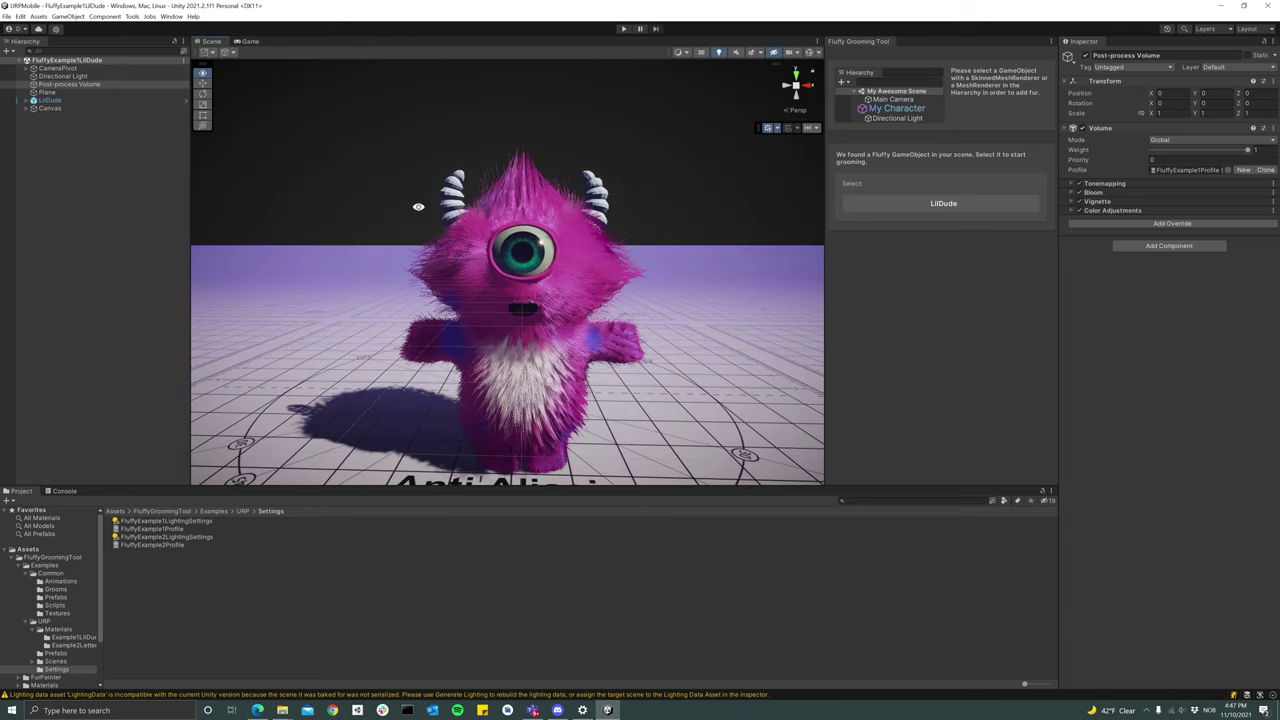
alt+drag(419, 207, 469, 283)
scroll(469, 283, up, 6)
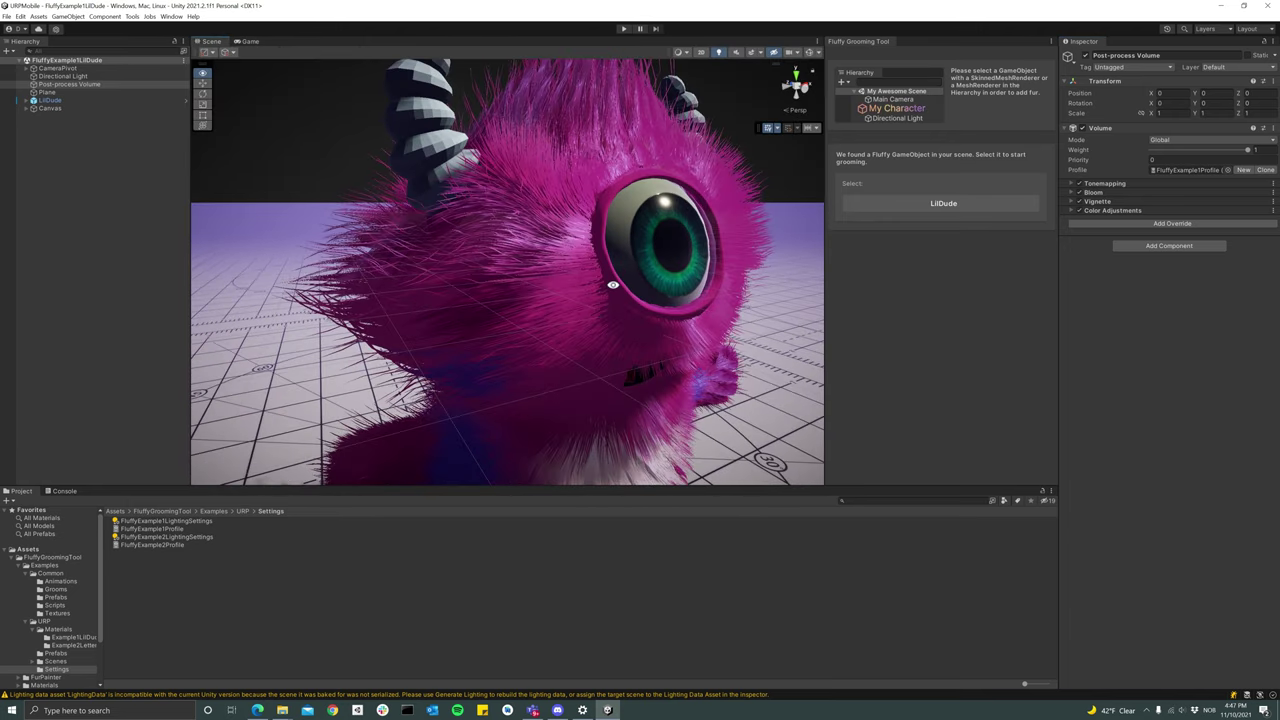
alt+drag(571, 287, 480, 275)
scroll(480, 275, down, 5)
scroll(509, 269, up, 3)
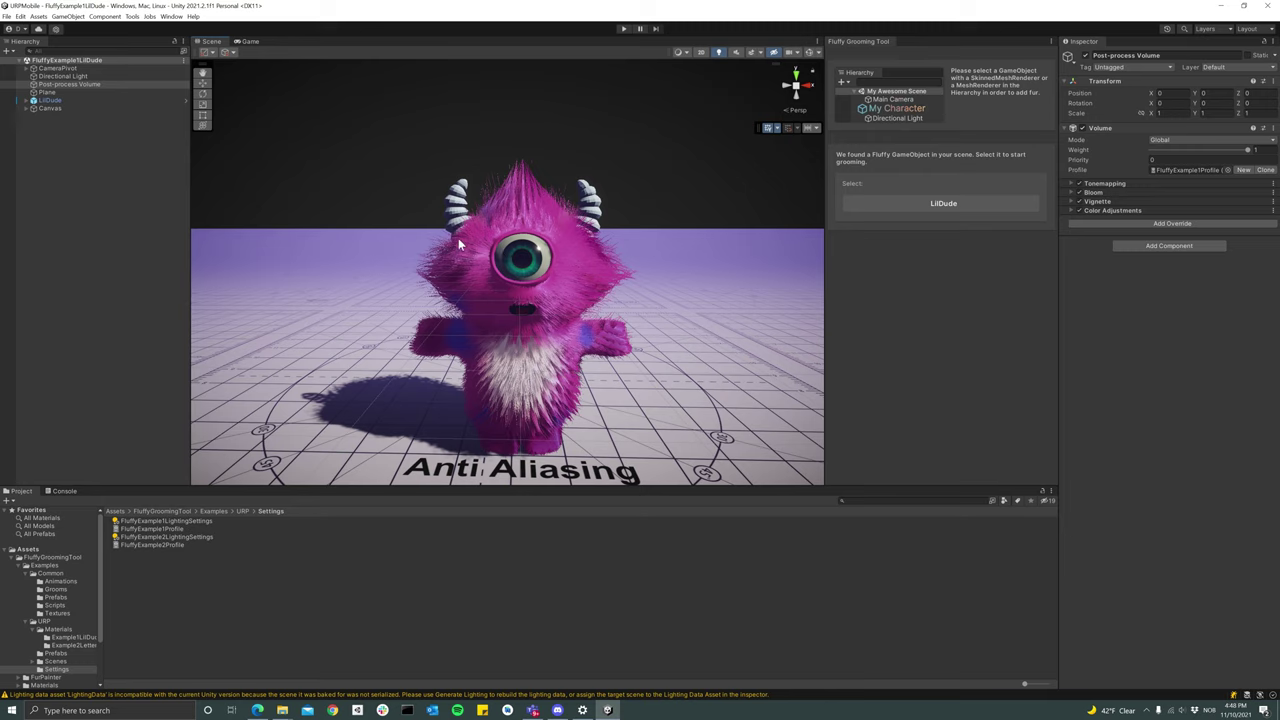
click(26, 102)
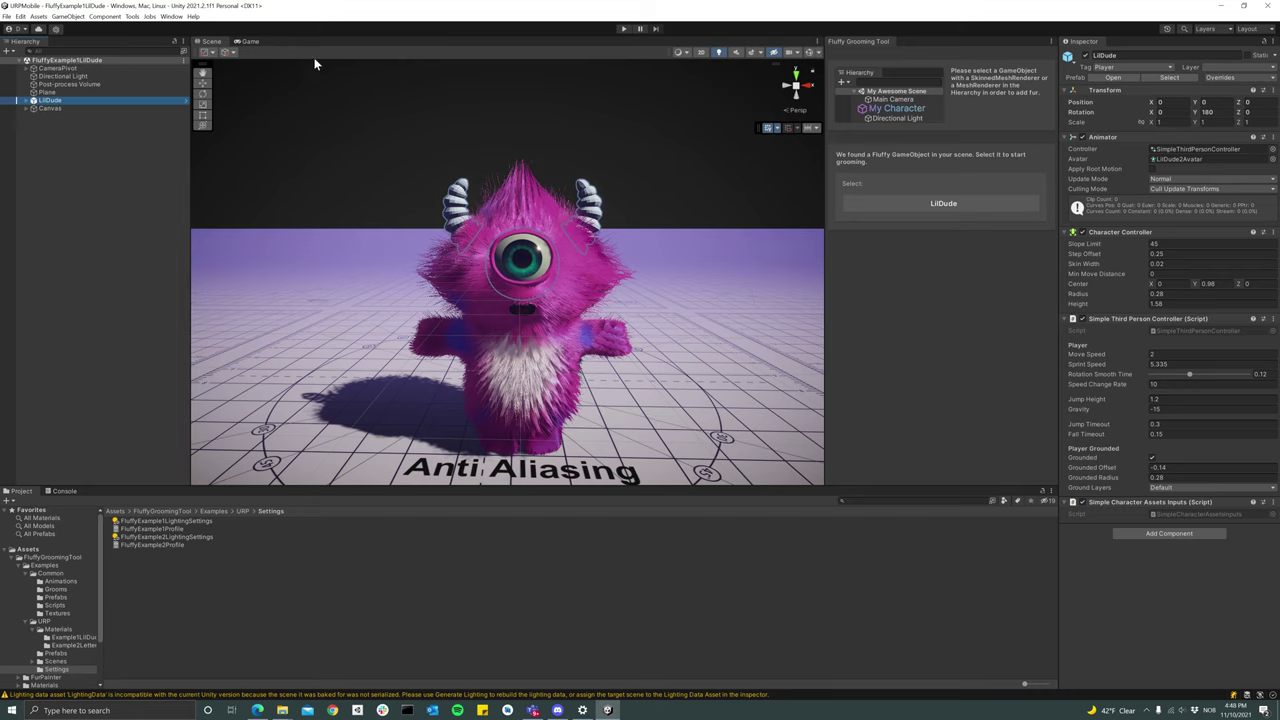
Preview LilDude through the game camera, then choose LilDude for grooming in Fluffy Grooming Tool
click(252, 41)
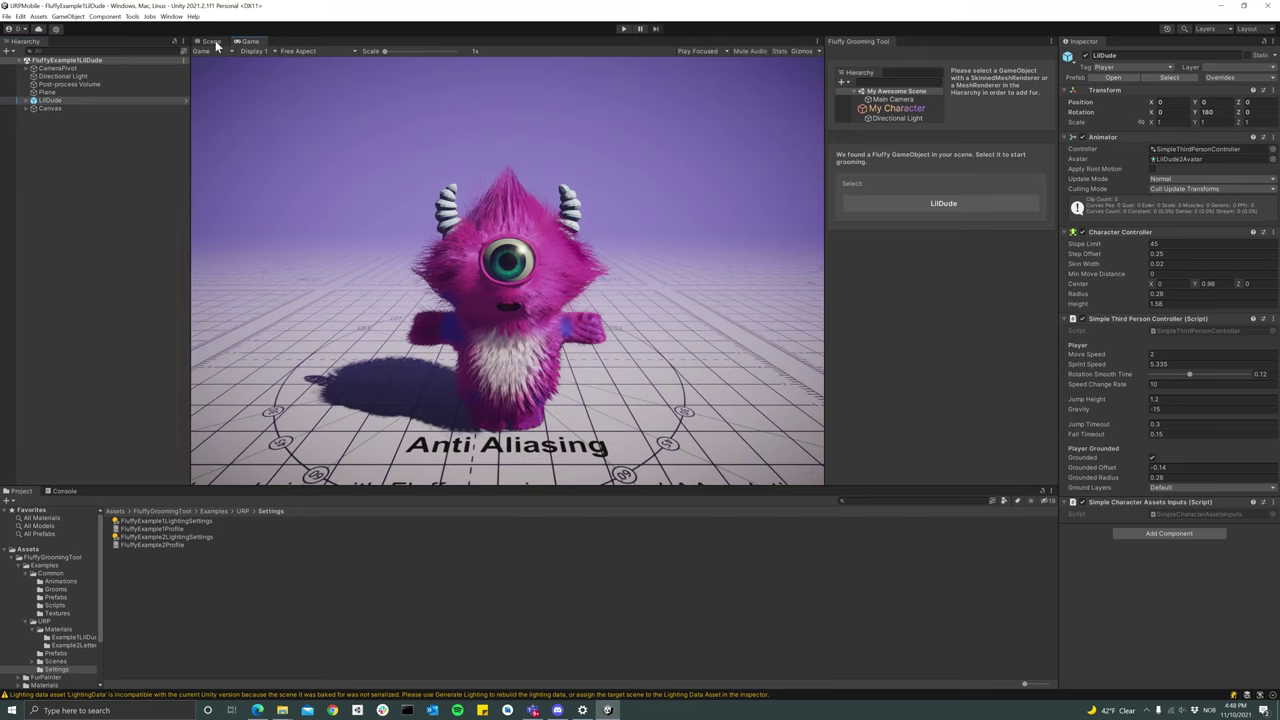
click(212, 42)
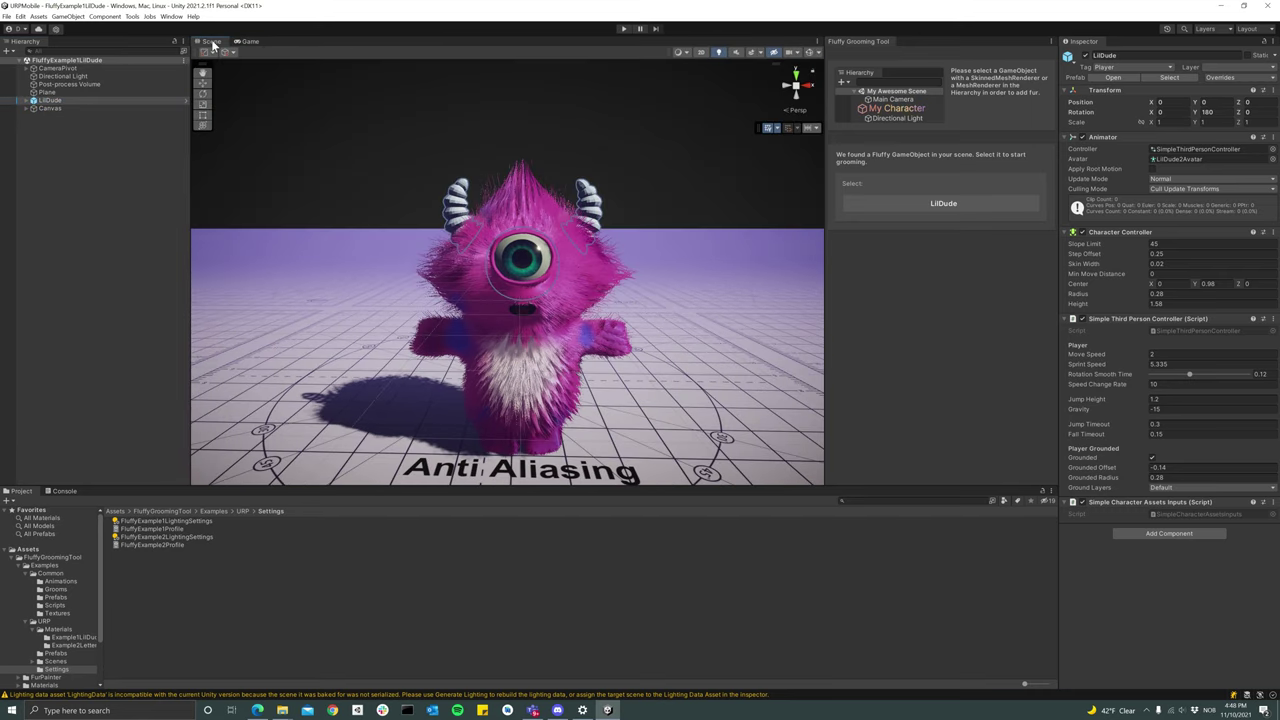
click(959, 206)
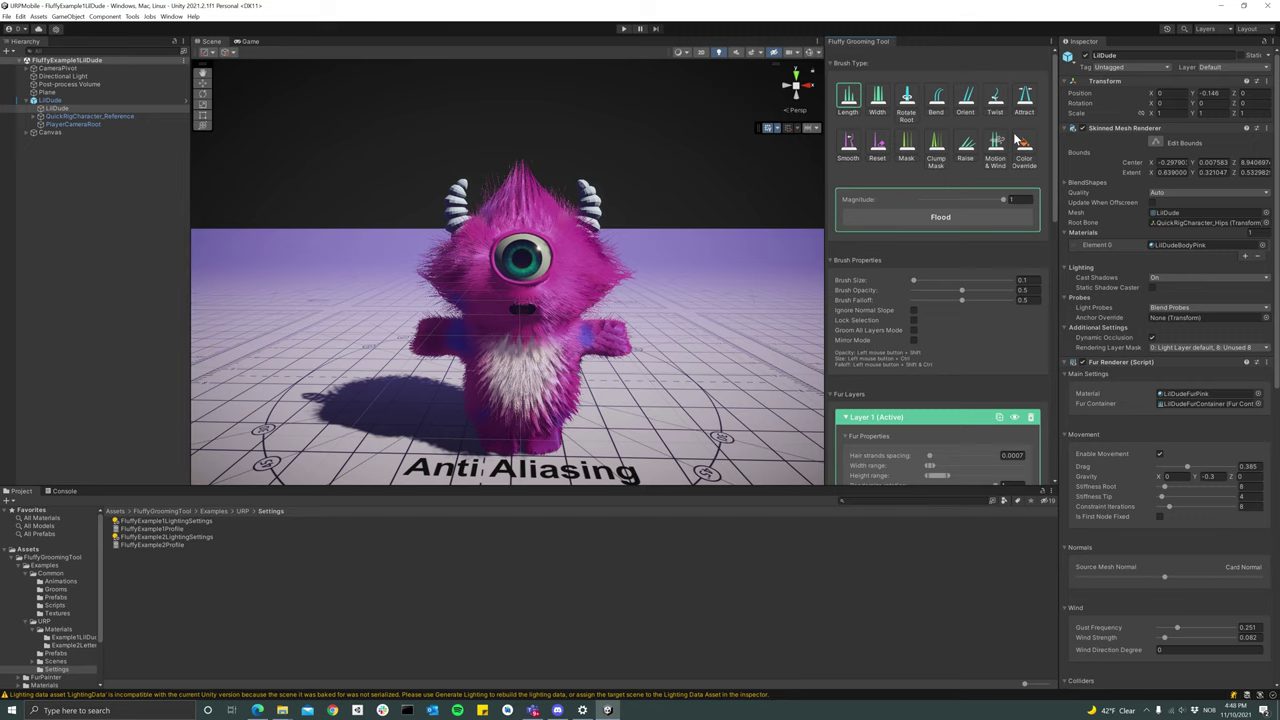
Widen the grooming panel slightly and toggle Layer 2's visibility to compare the fur
scroll(947, 105, down, 5)
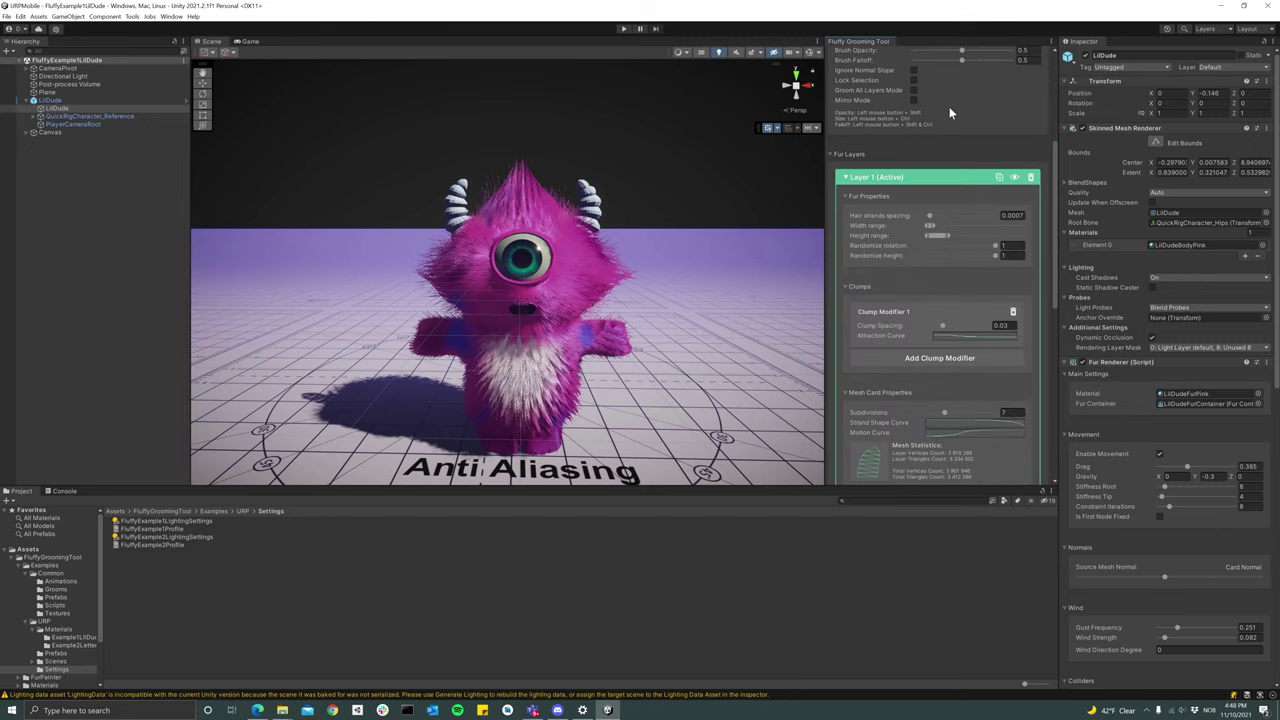
scroll(949, 106, down, 3)
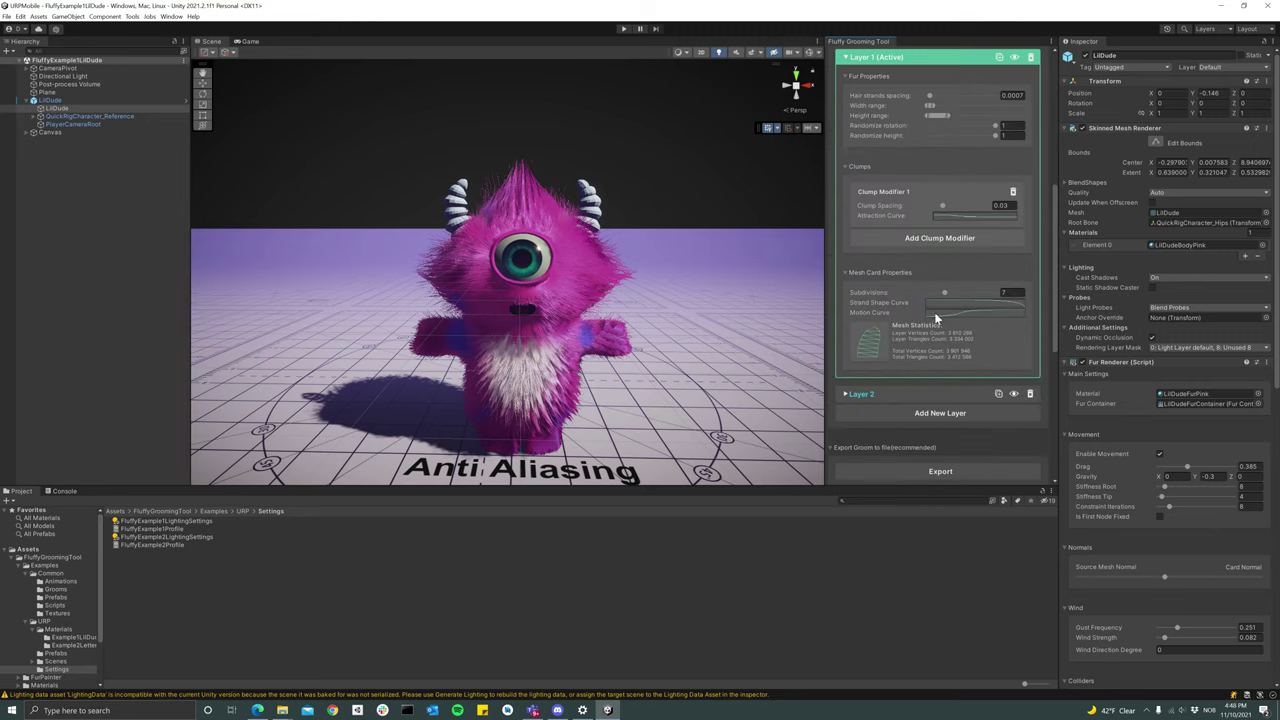
drag(831, 307, 825, 307)
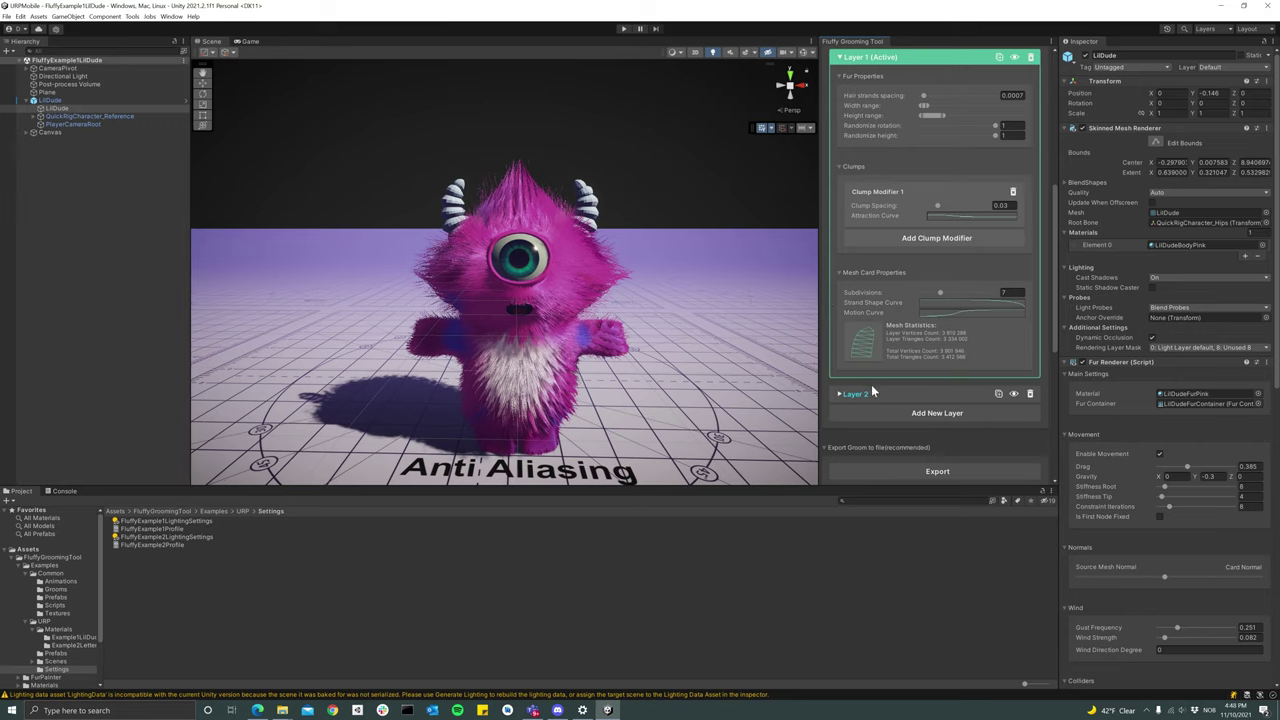
click(1016, 395)
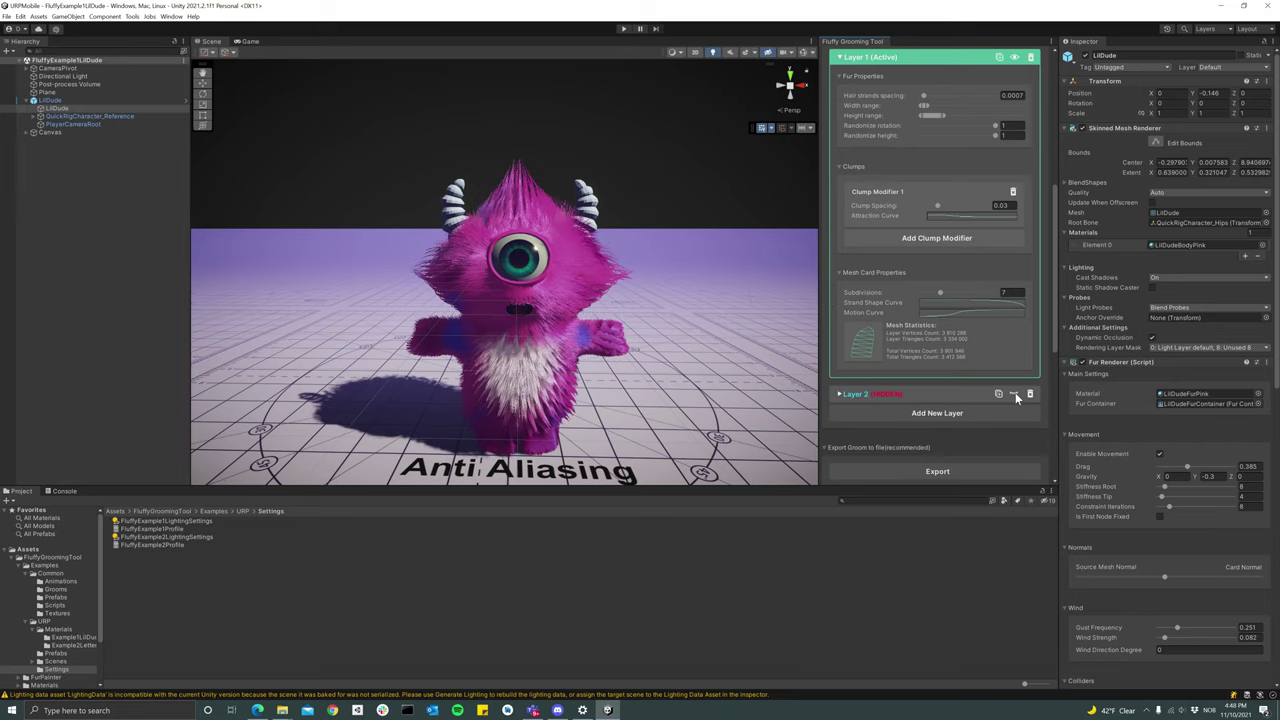
click(1016, 395)
click(1016, 395)
click(1016, 395)
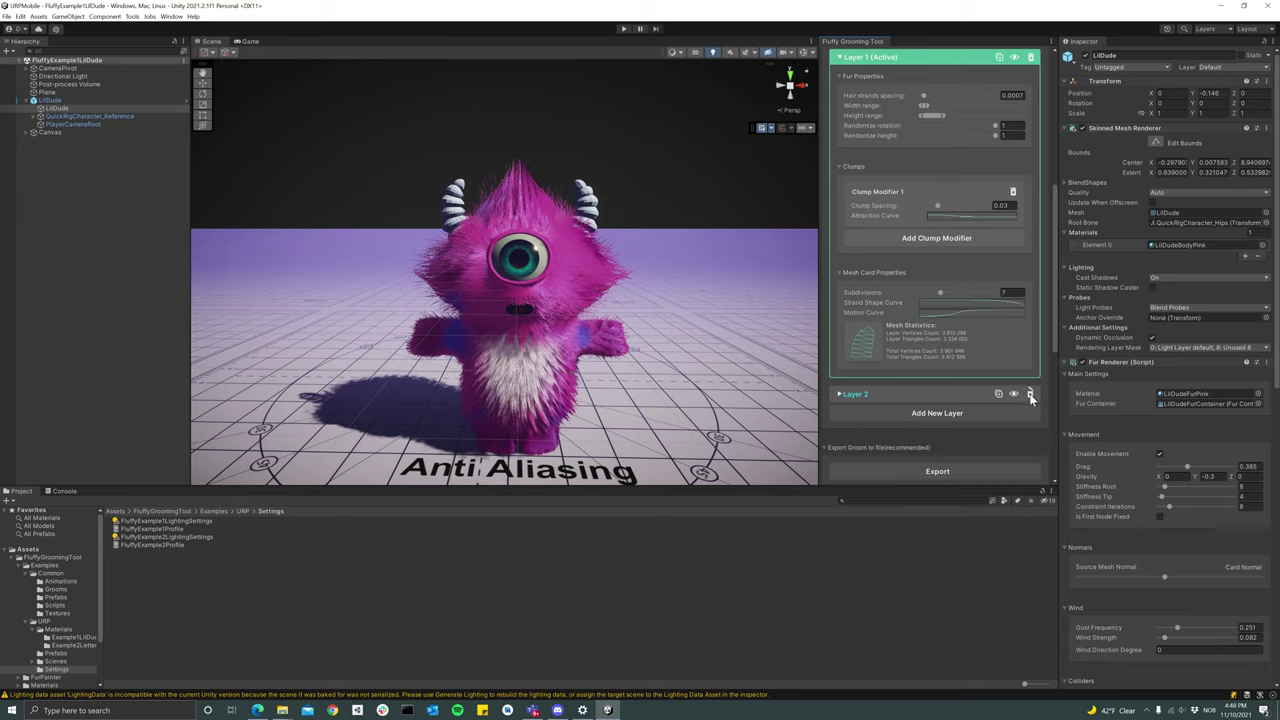
Delete fur Layer 2 and remove Clump Modifier 1 from Layer 1
click(1030, 394)
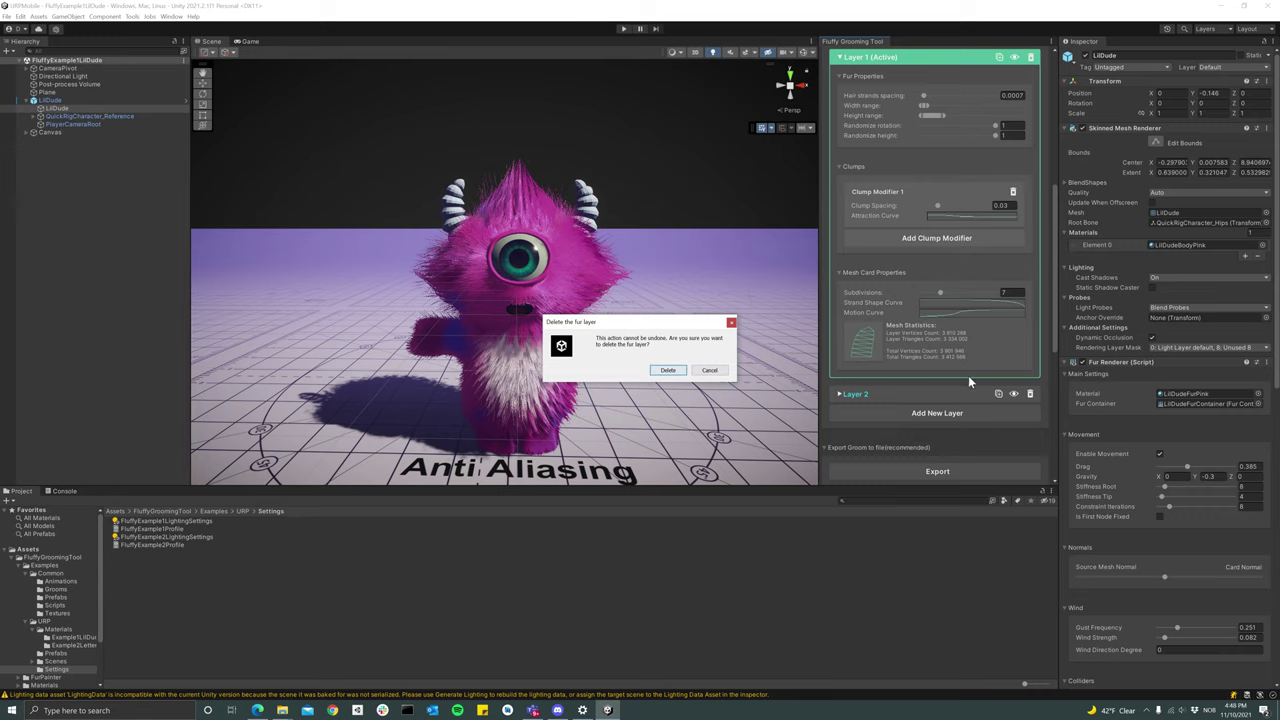
click(670, 371)
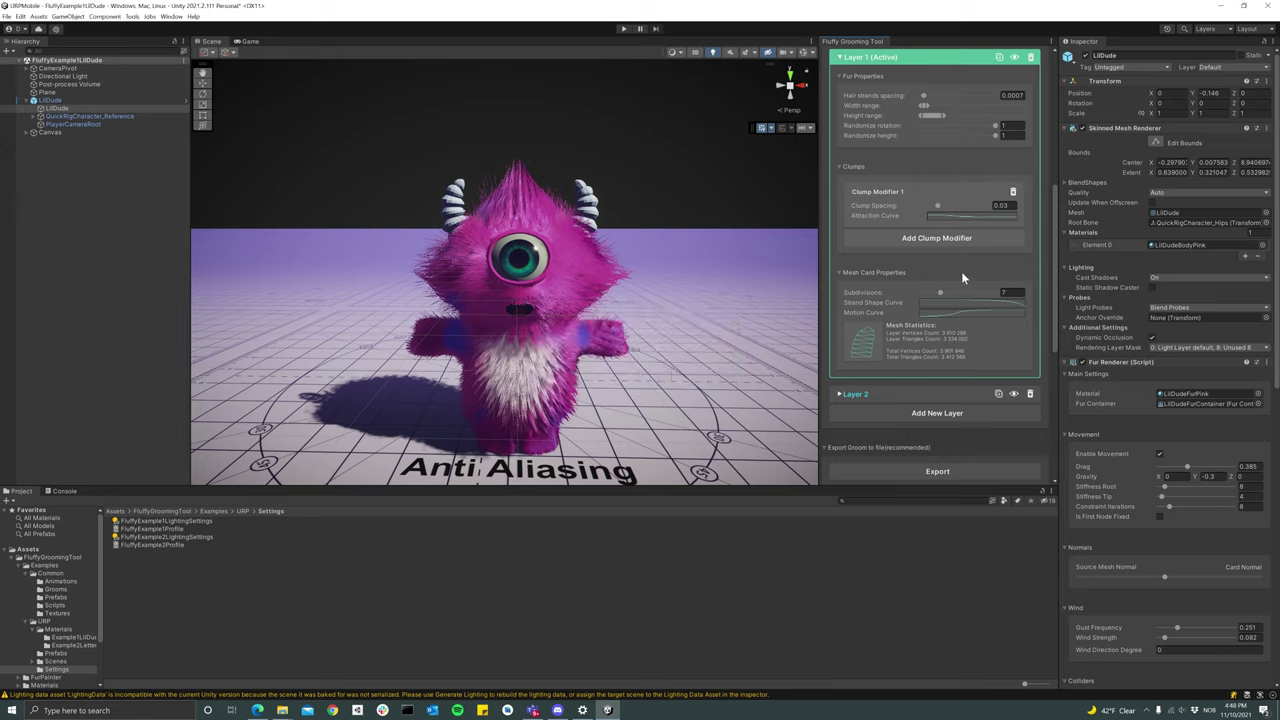
click(1030, 394)
click(670, 371)
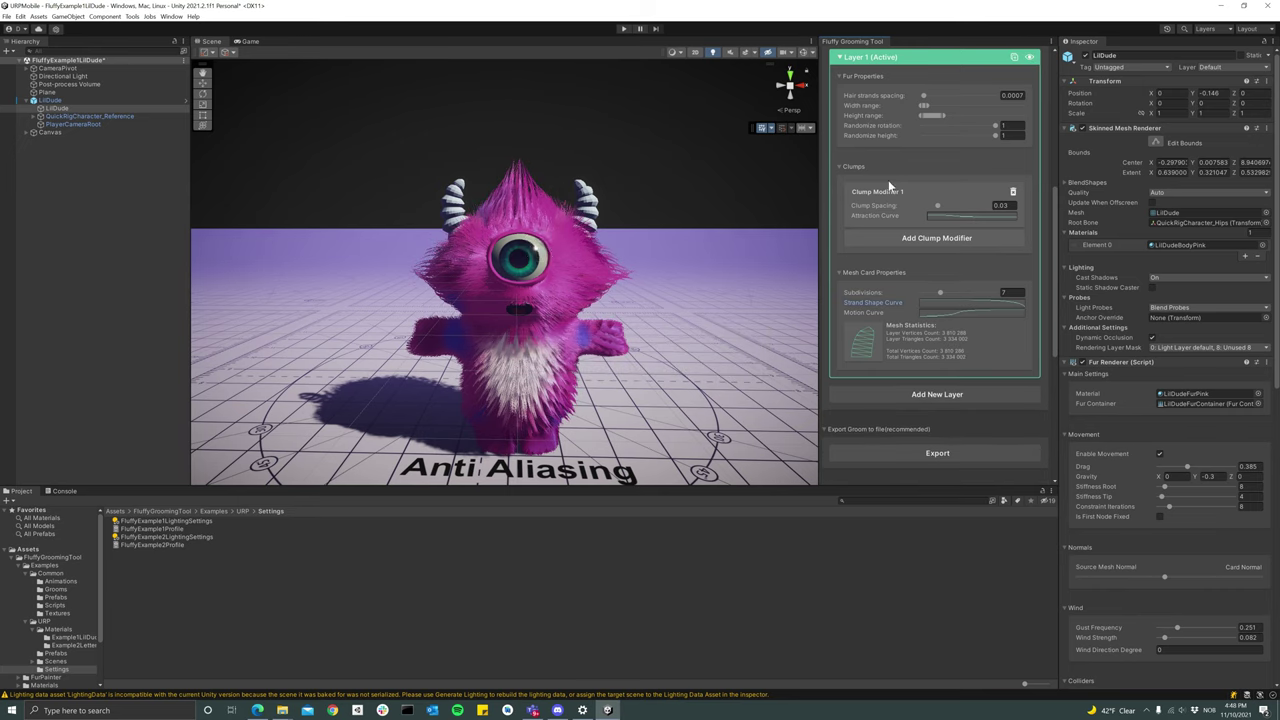
click(1012, 192)
click(668, 371)
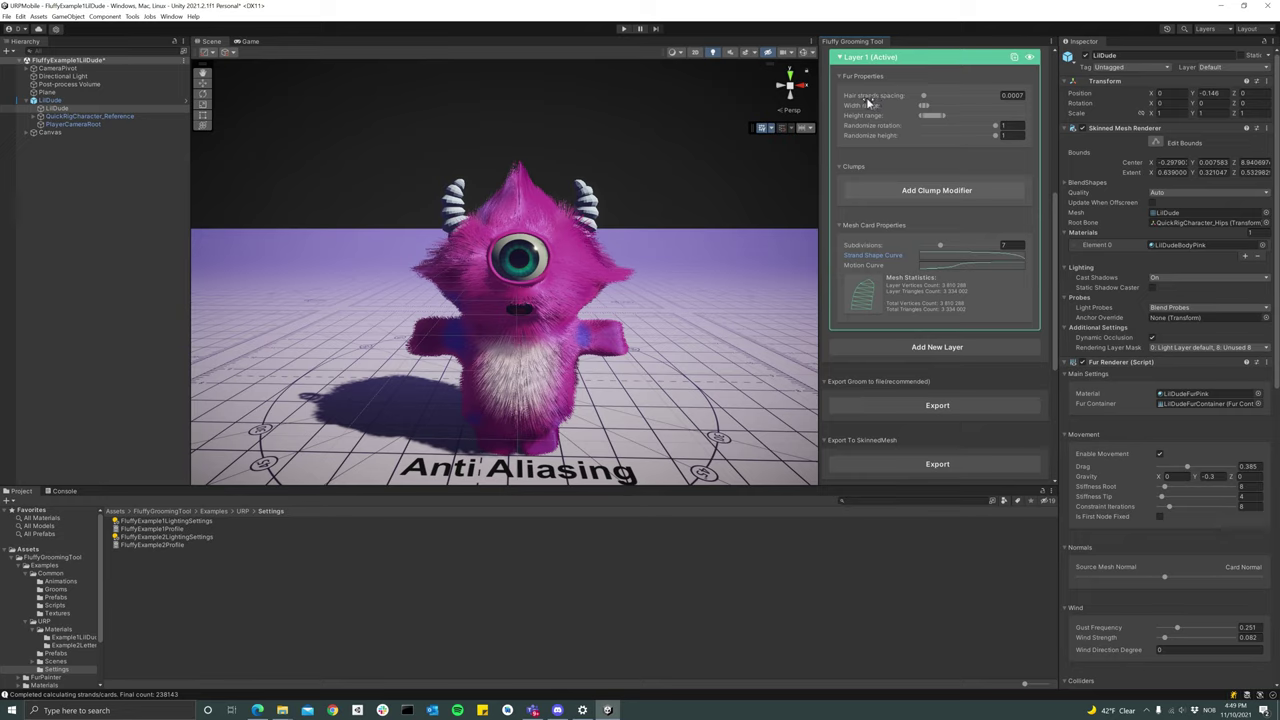
Raise Layer 1's hair strand spacing to about 0.0061 and orbit to inspect the sparser fur
mouse_move(869, 103)
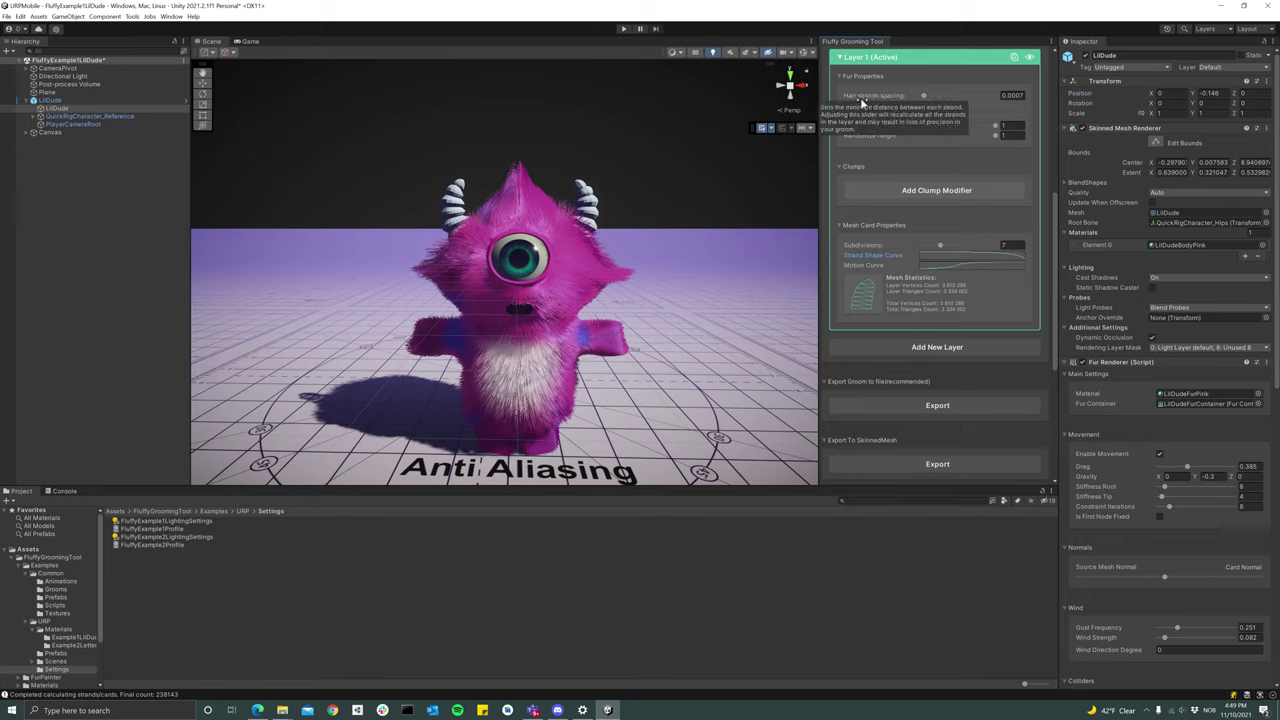
mouse_move(925, 96)
mouse_down()
mouse_move(996, 107)
mouse_move(950, 97)
mouse_up()
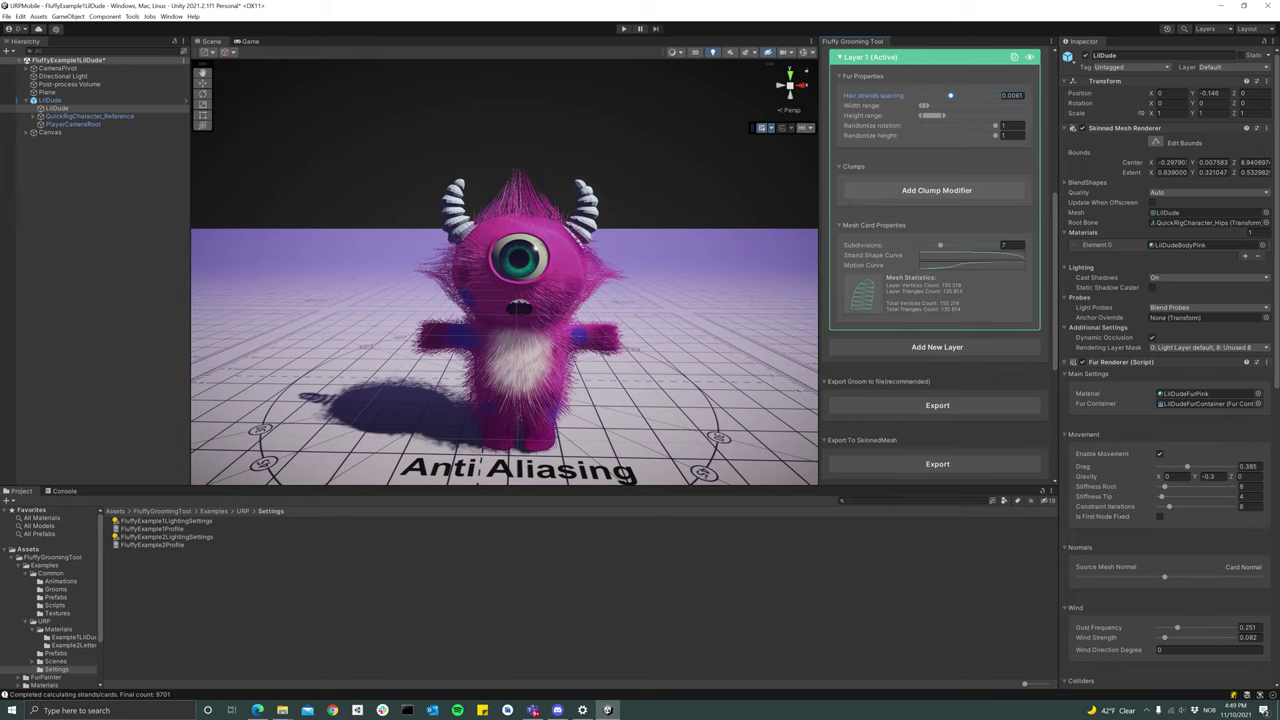
mouse_move(660, 250)
right_down()
mouse_move(640, 255)
mouse_move(700, 253)
mouse_move(598, 293)
mouse_move(677, 237)
mouse_move(615, 236)
mouse_move(692, 226)
right_up()
scroll(692, 226, down, 5)
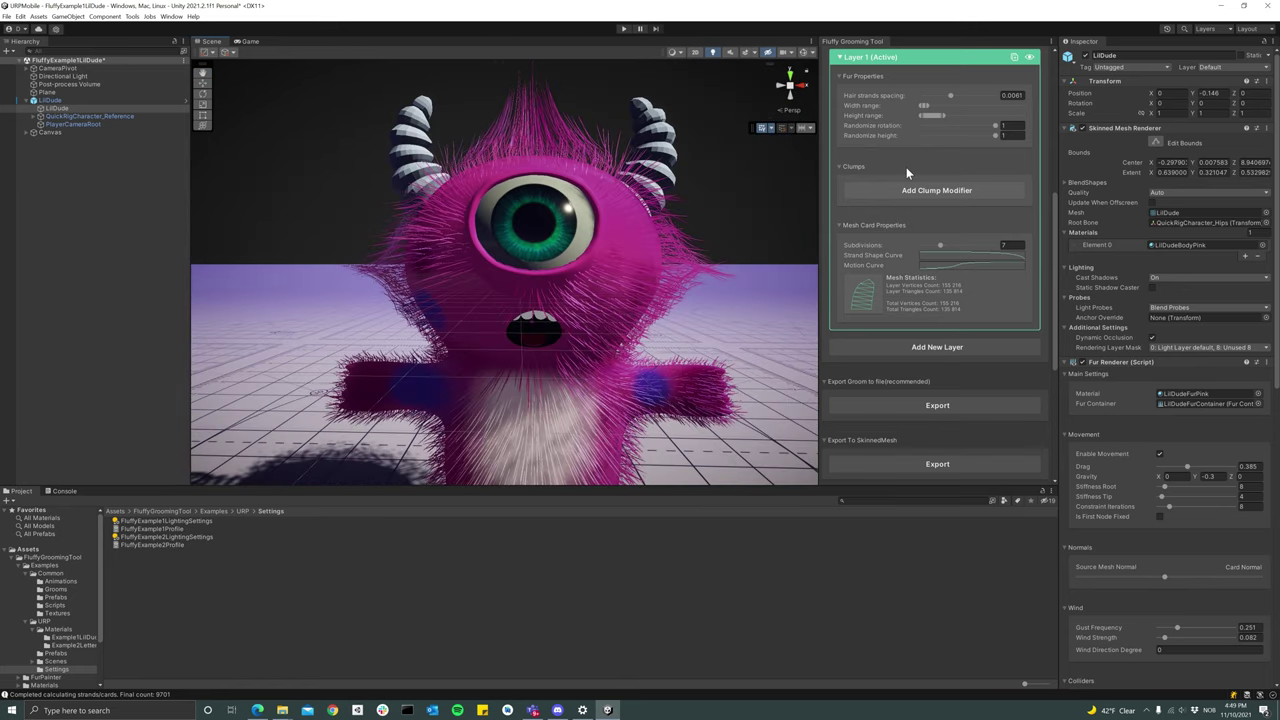
Widen the strand Width range in Fur Properties and orbit to check the thicker, spiky fur
scroll(922, 167, up, 1)
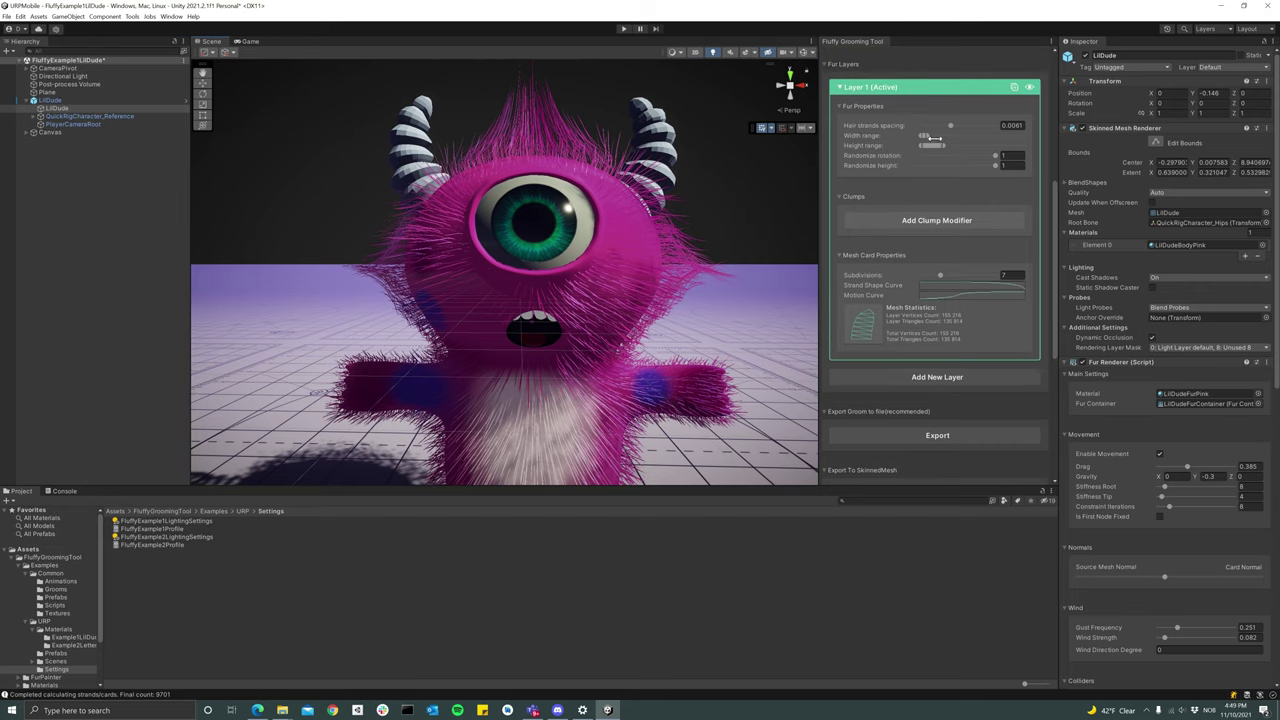
drag(935, 138, 954, 145)
scroll(697, 247, down, 2)
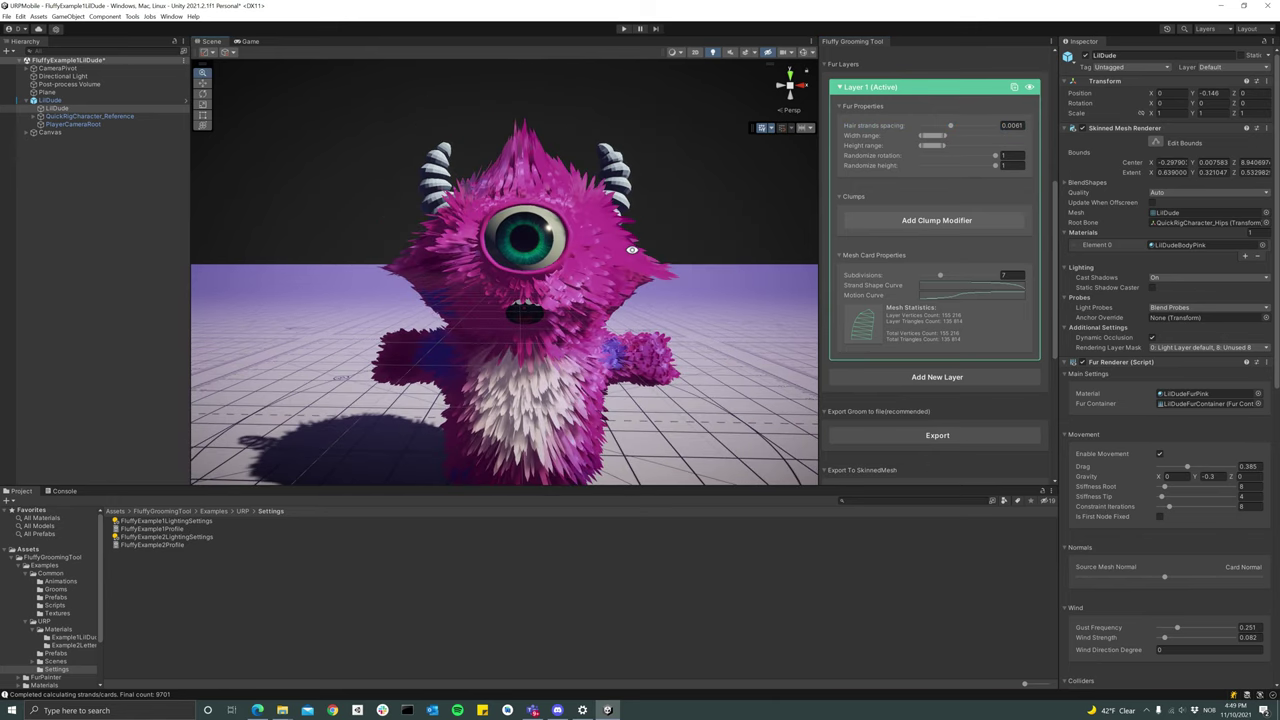
alt+drag(633, 251, 567, 293)
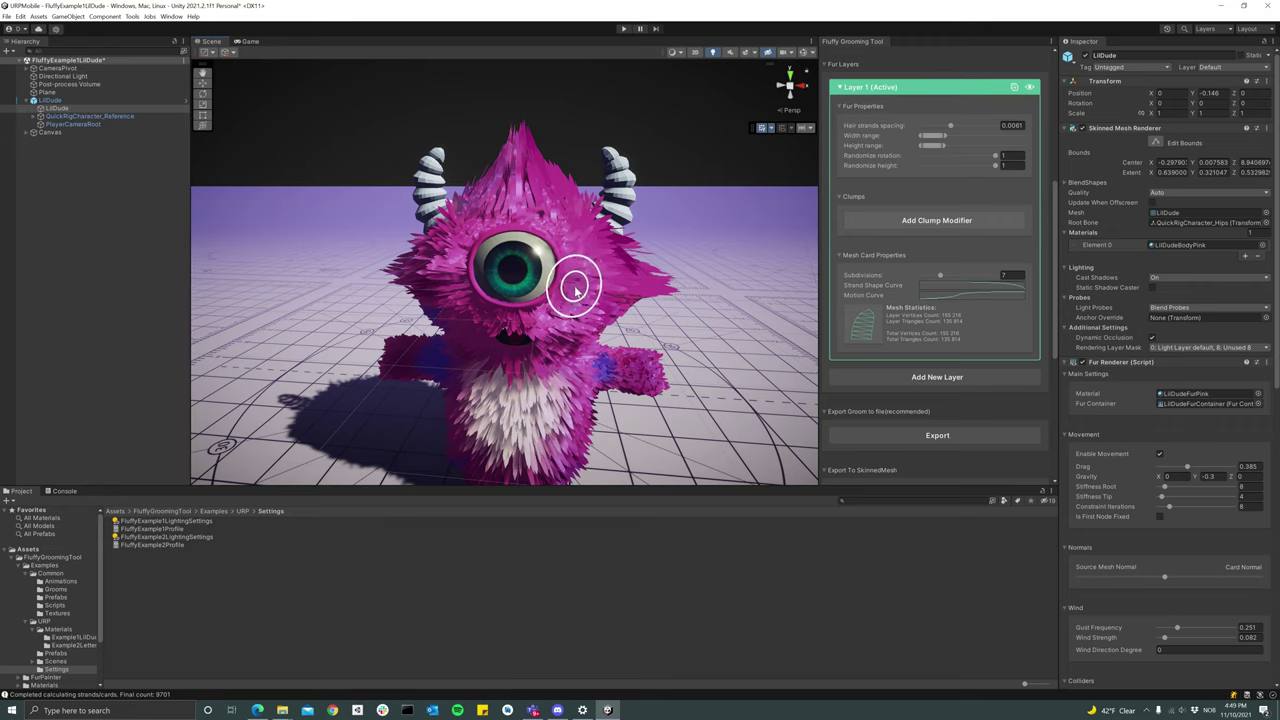
scroll(937, 226, down, 3)
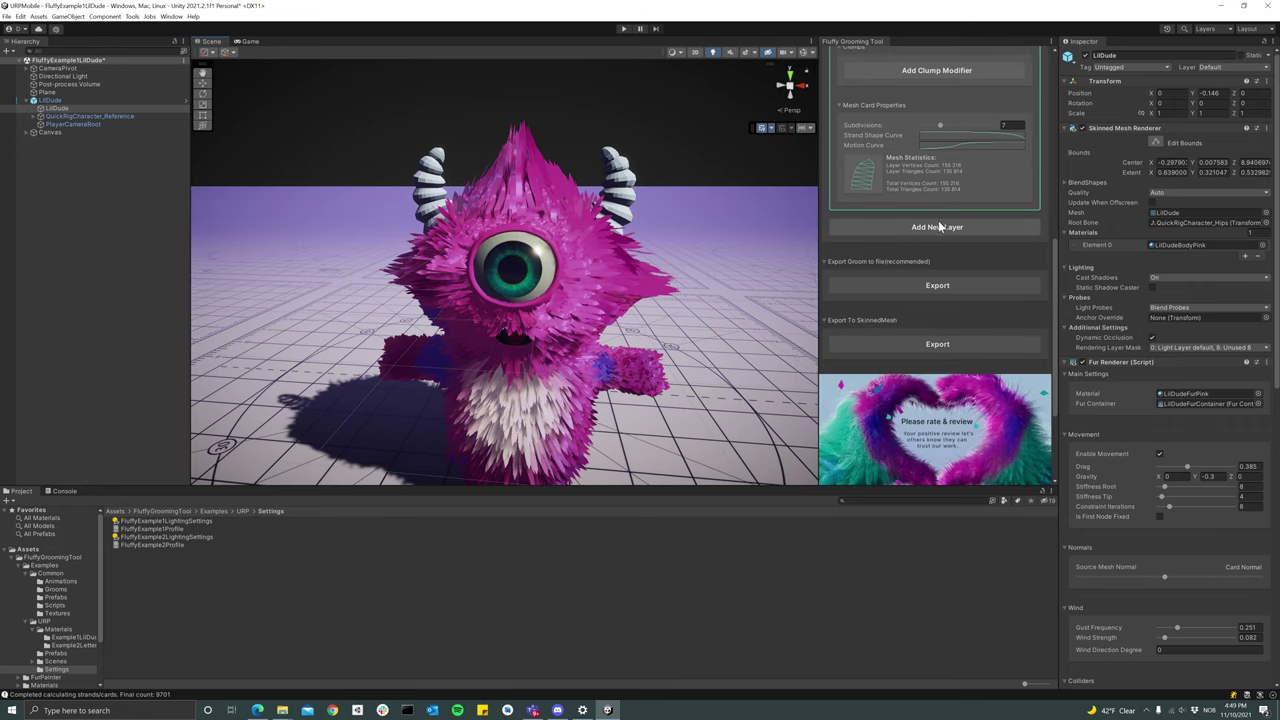
scroll(935, 218, up, 3)
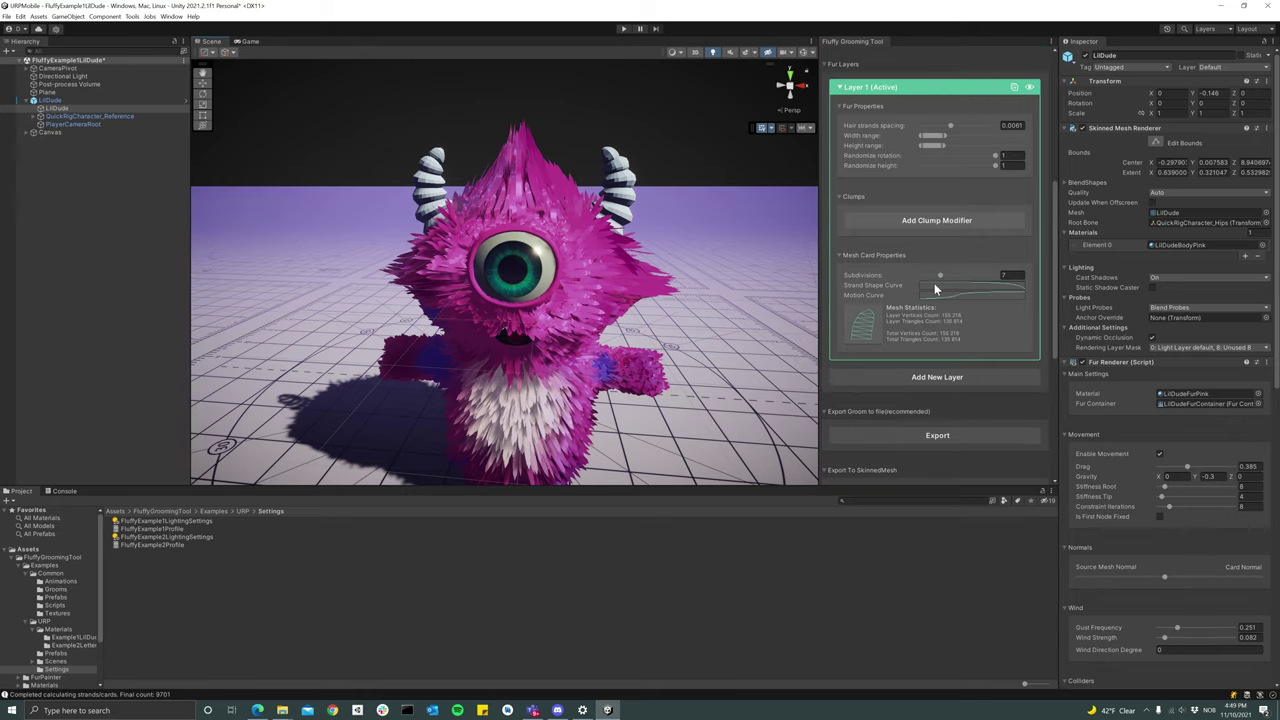
Bend the Strand Shape Curve's end-key tangent into an S-shaped falloff tapering toward the tips
click(955, 287)
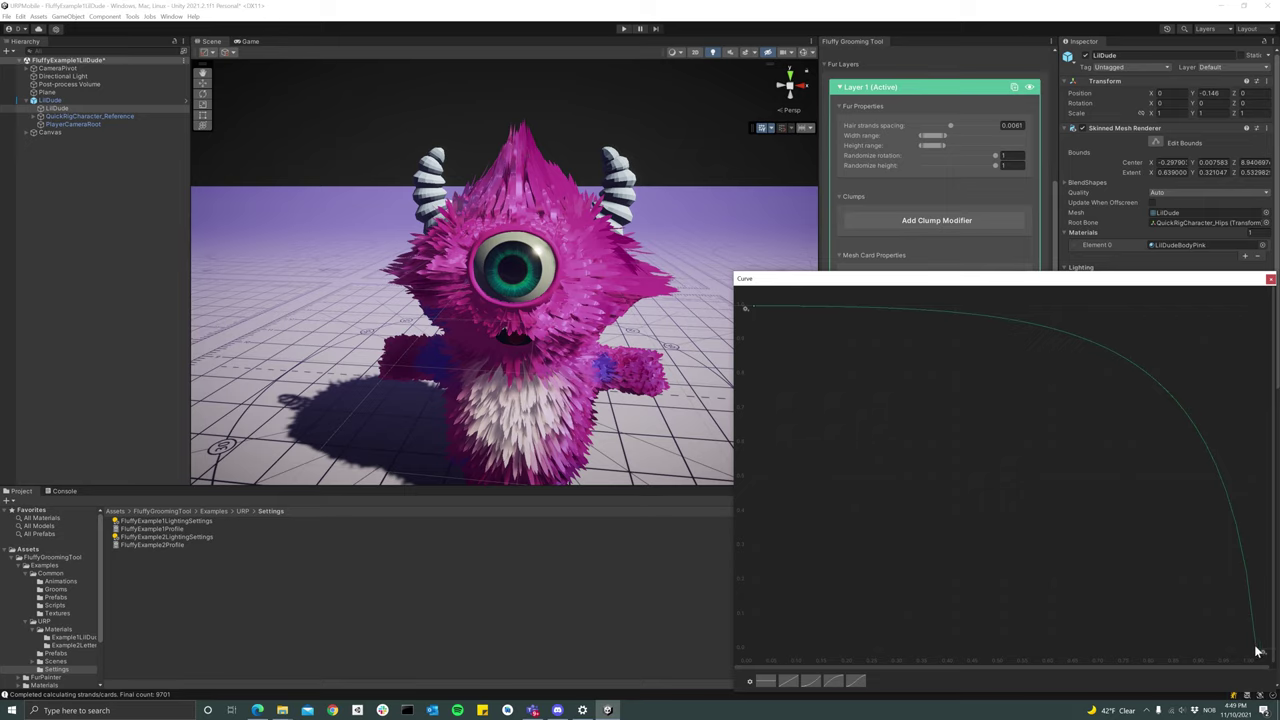
click(1257, 650)
drag(1224, 322, 810, 580)
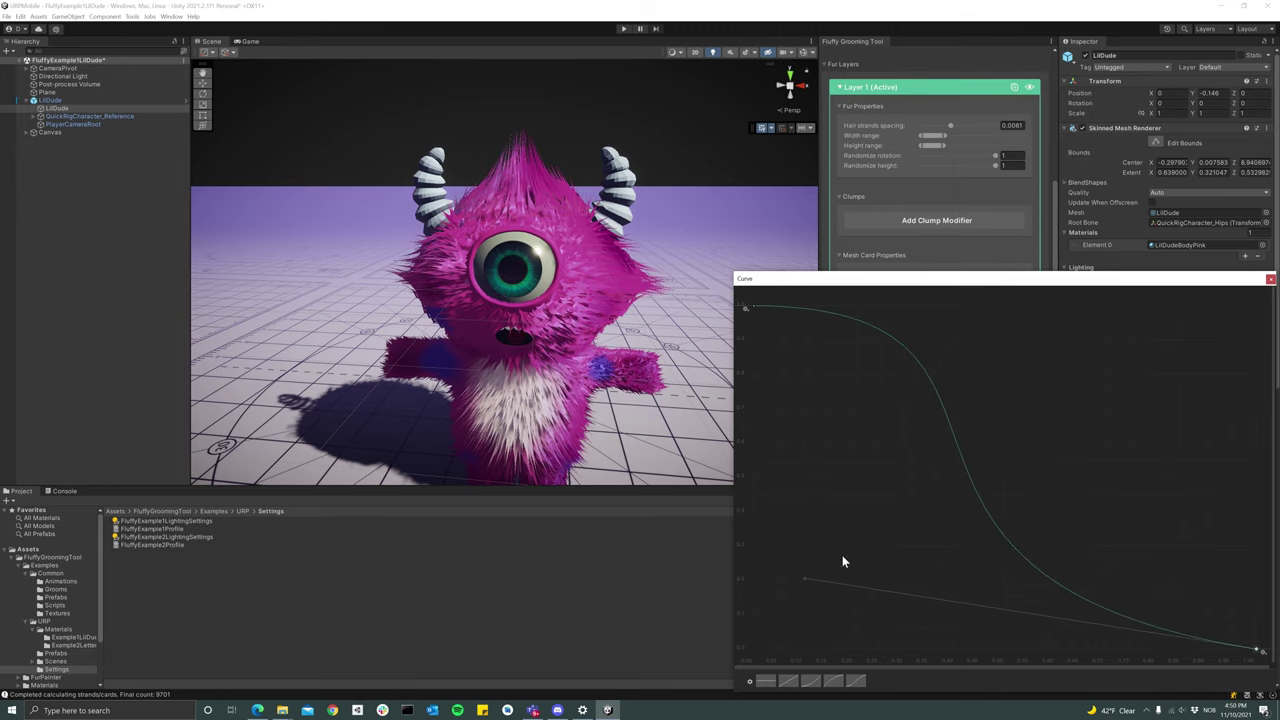
click(1270, 279)
scroll(565, 323, down, 5)
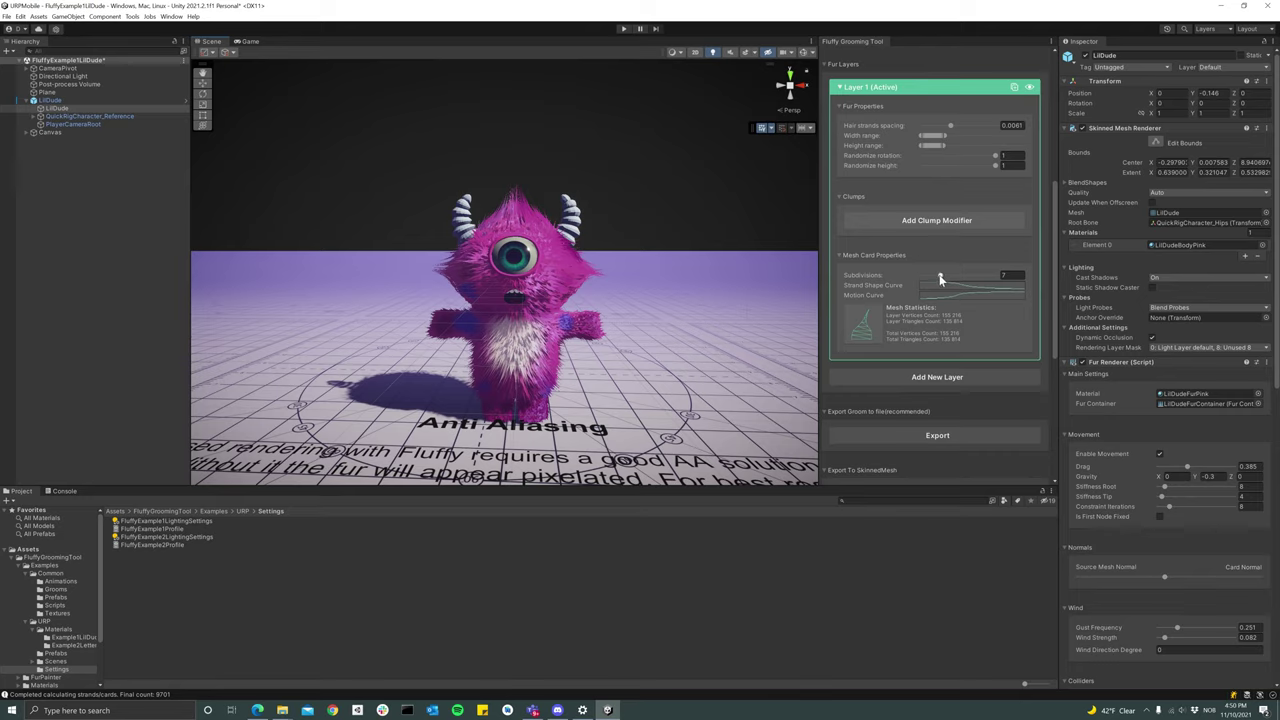
Reduce the mesh card subdivisions from 7 to 2 and orbit around the character to inspect
drag(940, 278, 926, 279)
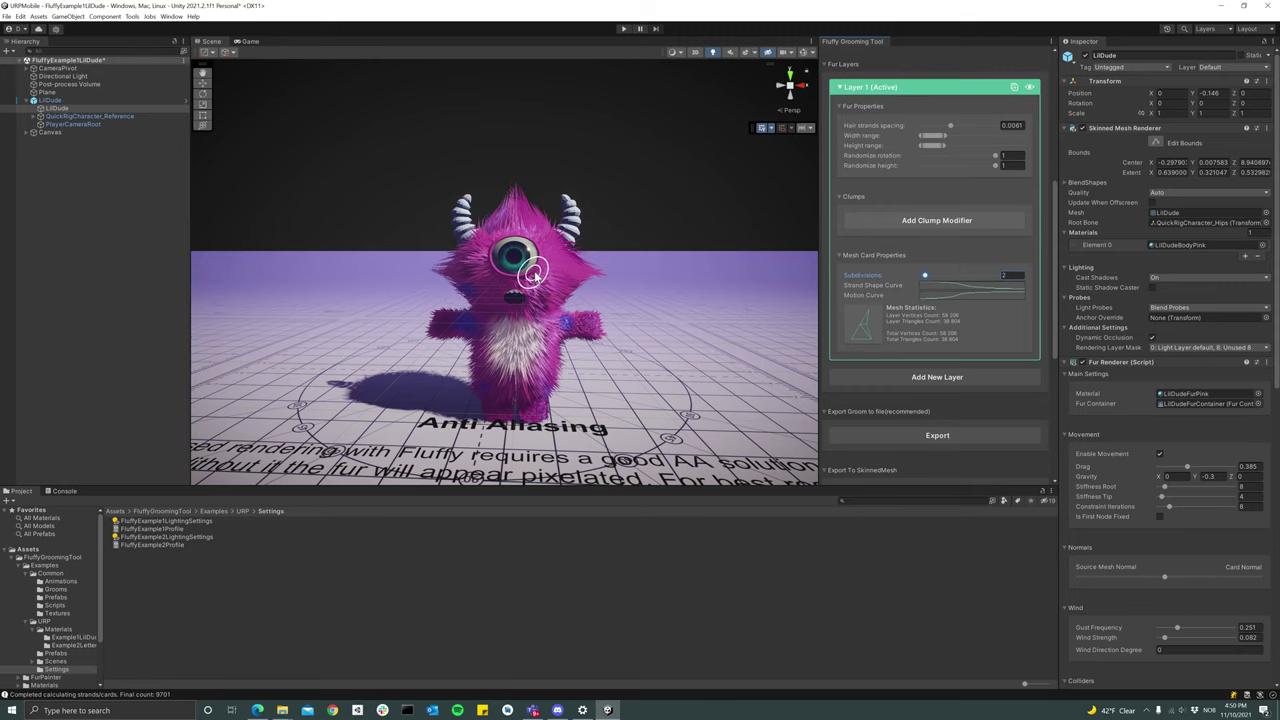
alt+drag(533, 272, 535, 300)
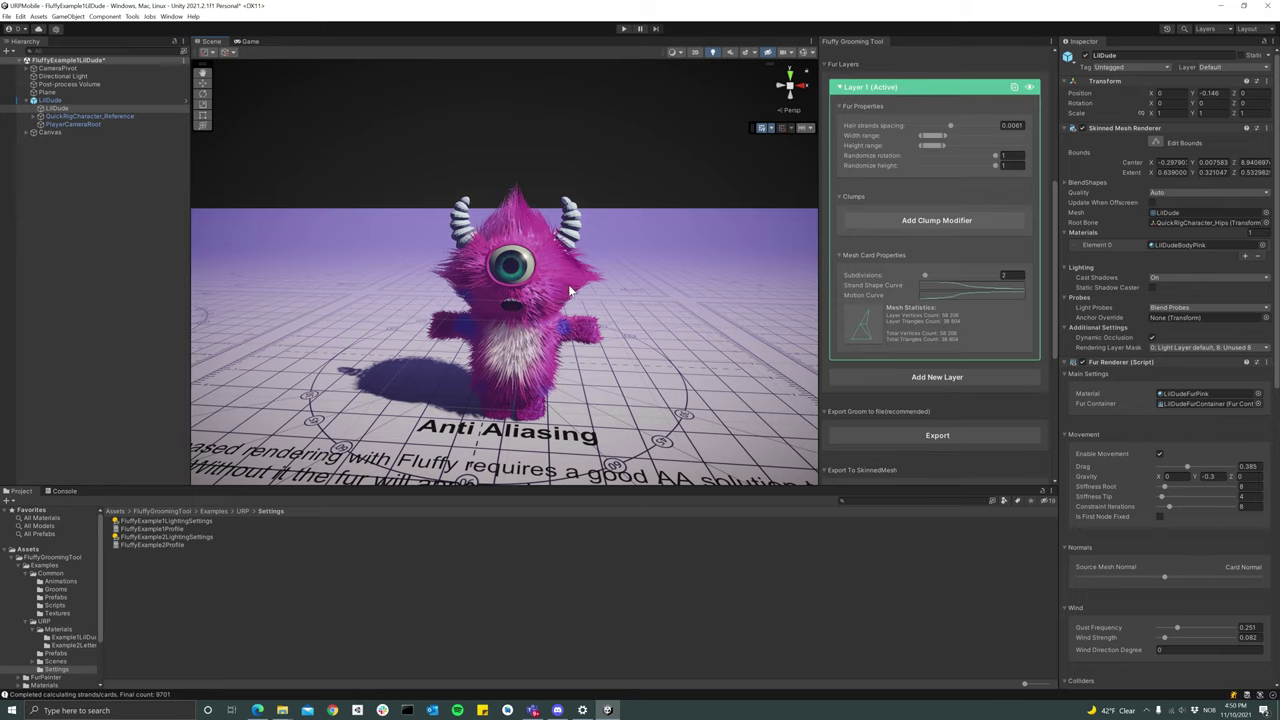
mouse_move(550, 290)
alt+mouse_down()
mouse_move(740, 291)
mouse_move(550, 291)
alt+mouse_up()
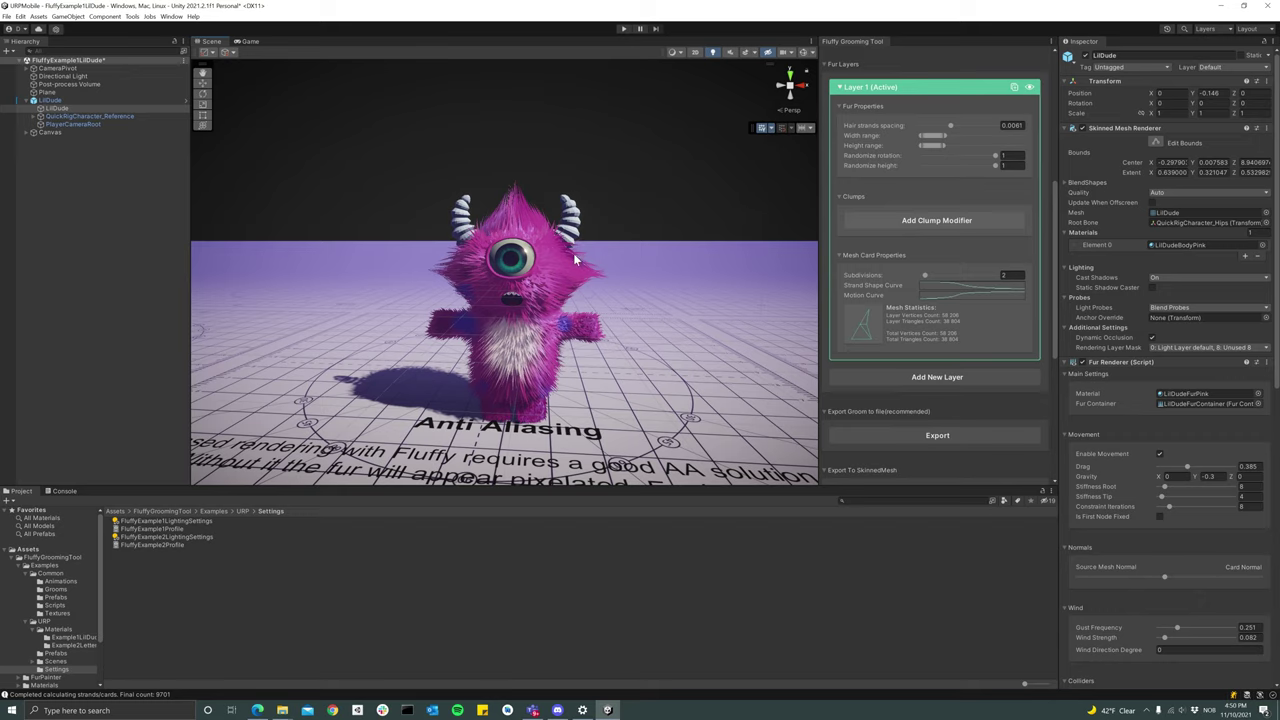
alt+drag(507, 177, 474, 185)
click(252, 42)
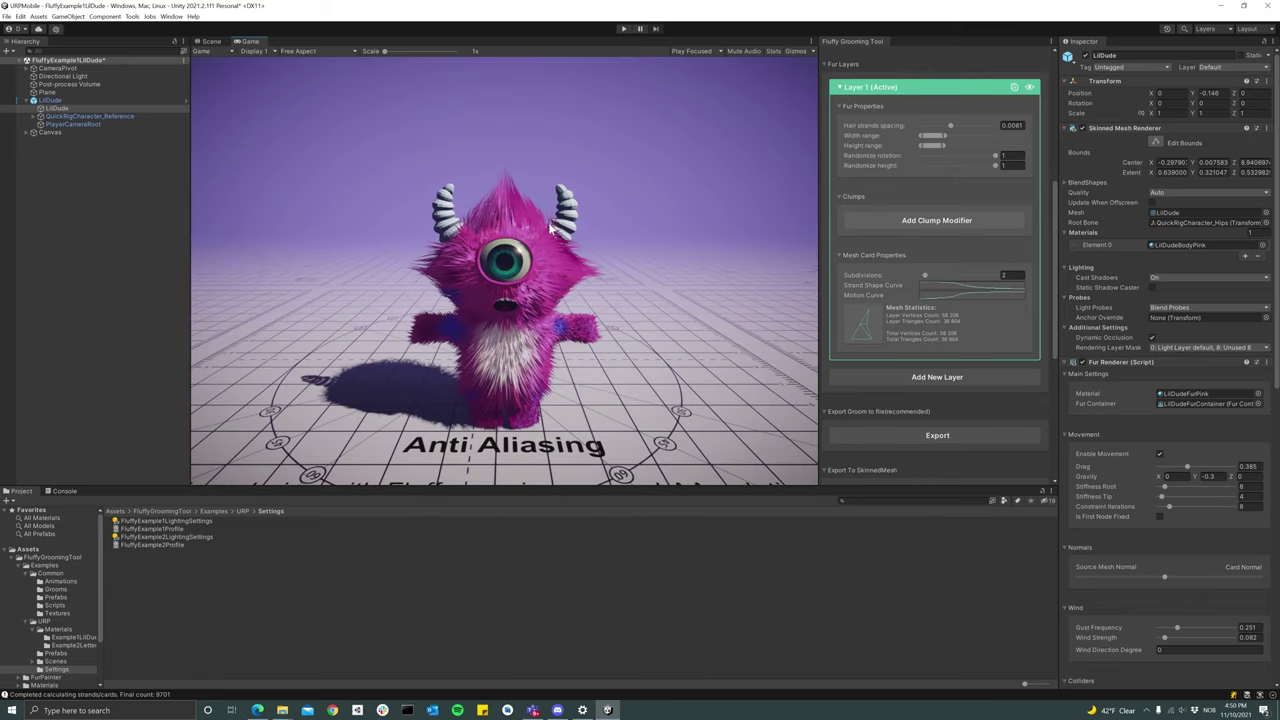
click(211, 42)
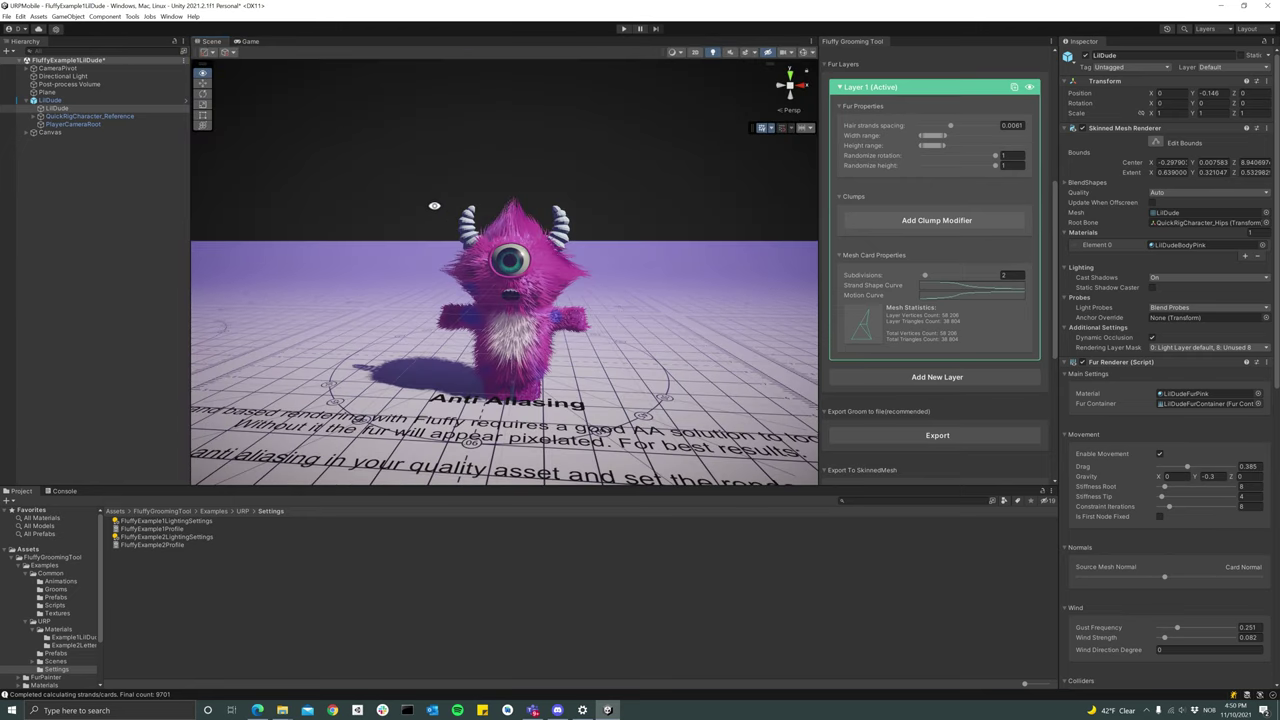
alt+drag(462, 245, 530, 235)
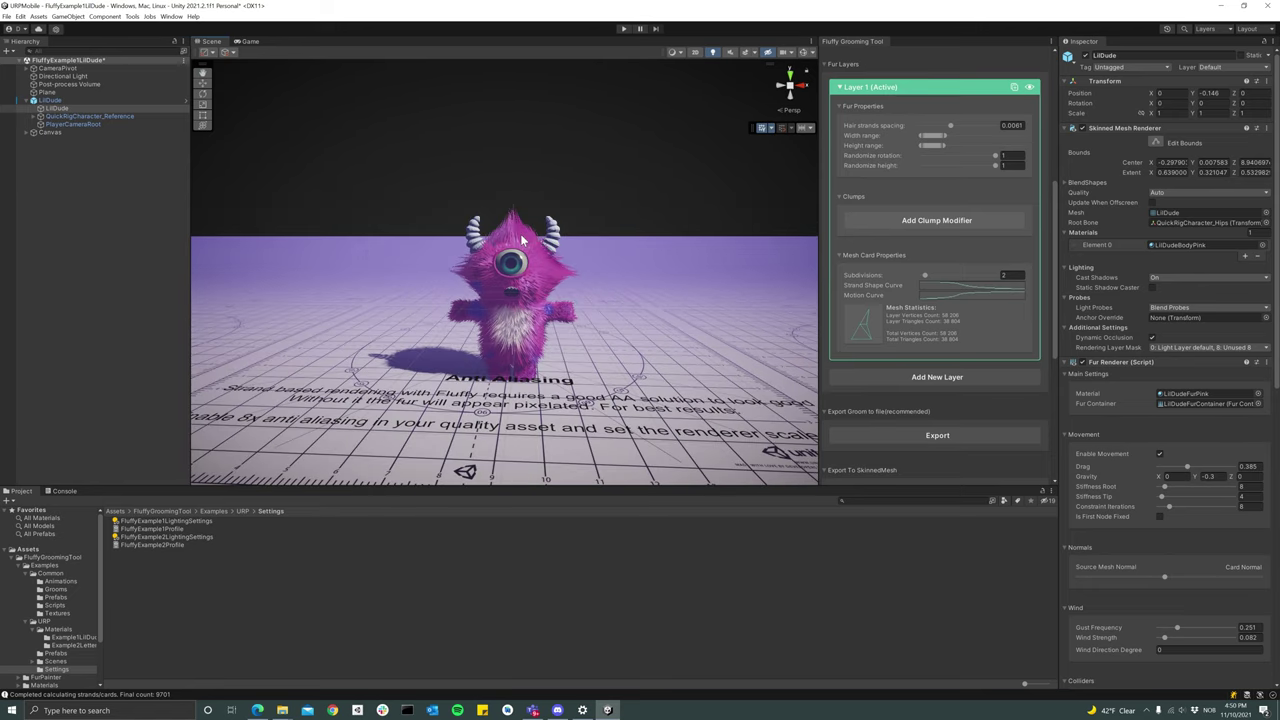
scroll(689, 286, up, 3)
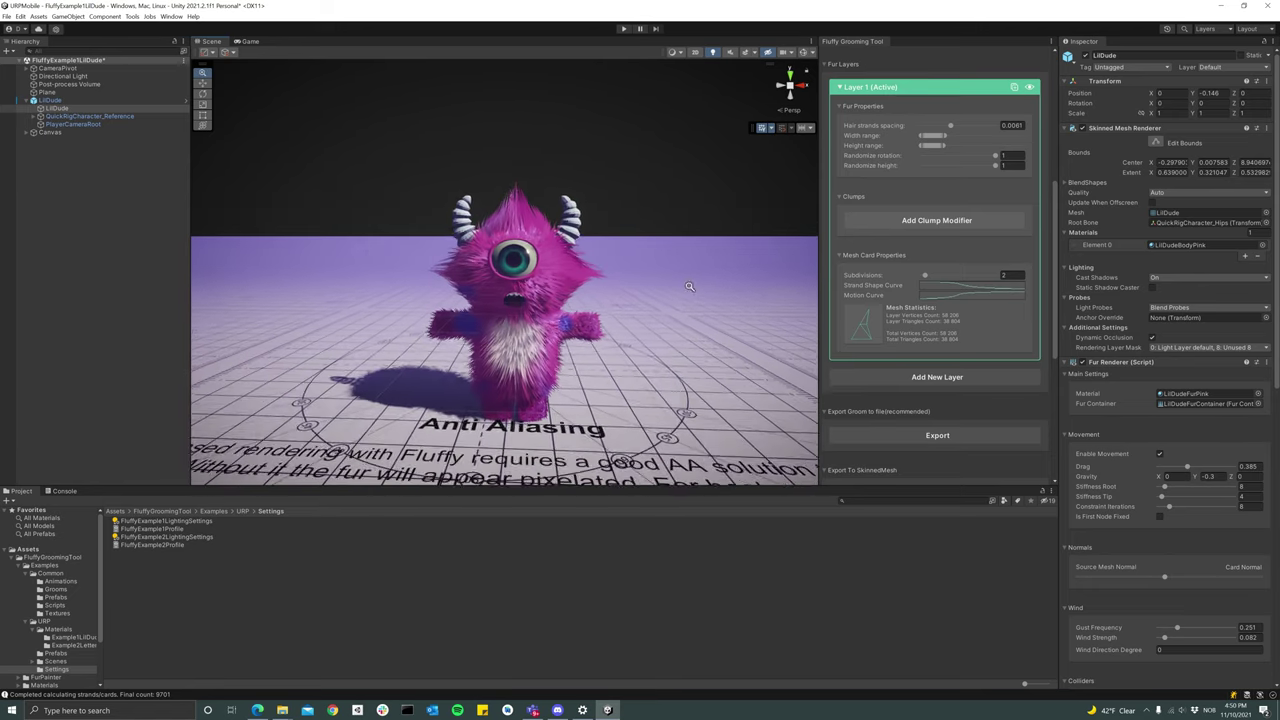
scroll(689, 286, up, 2)
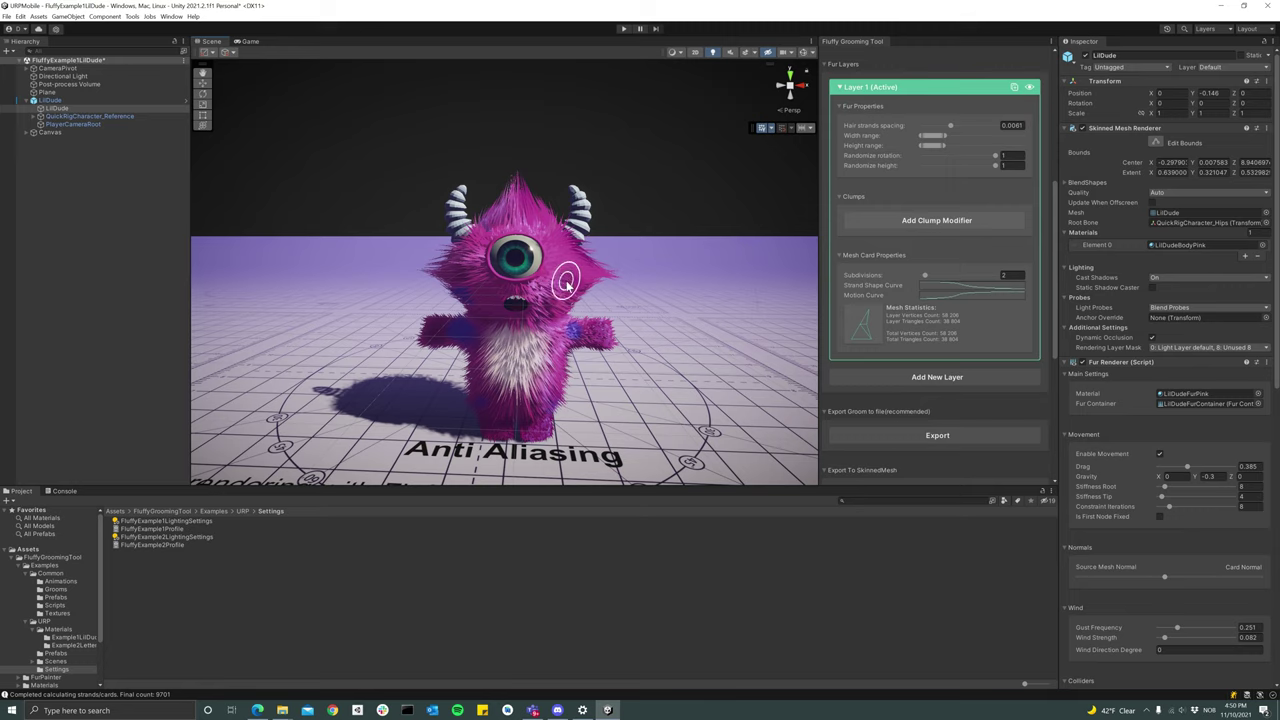
Set the pink fur material's shader to Fur > URP > URP_Strands_Toon, then select the child LilDude
scroll(1094, 449, down, 3)
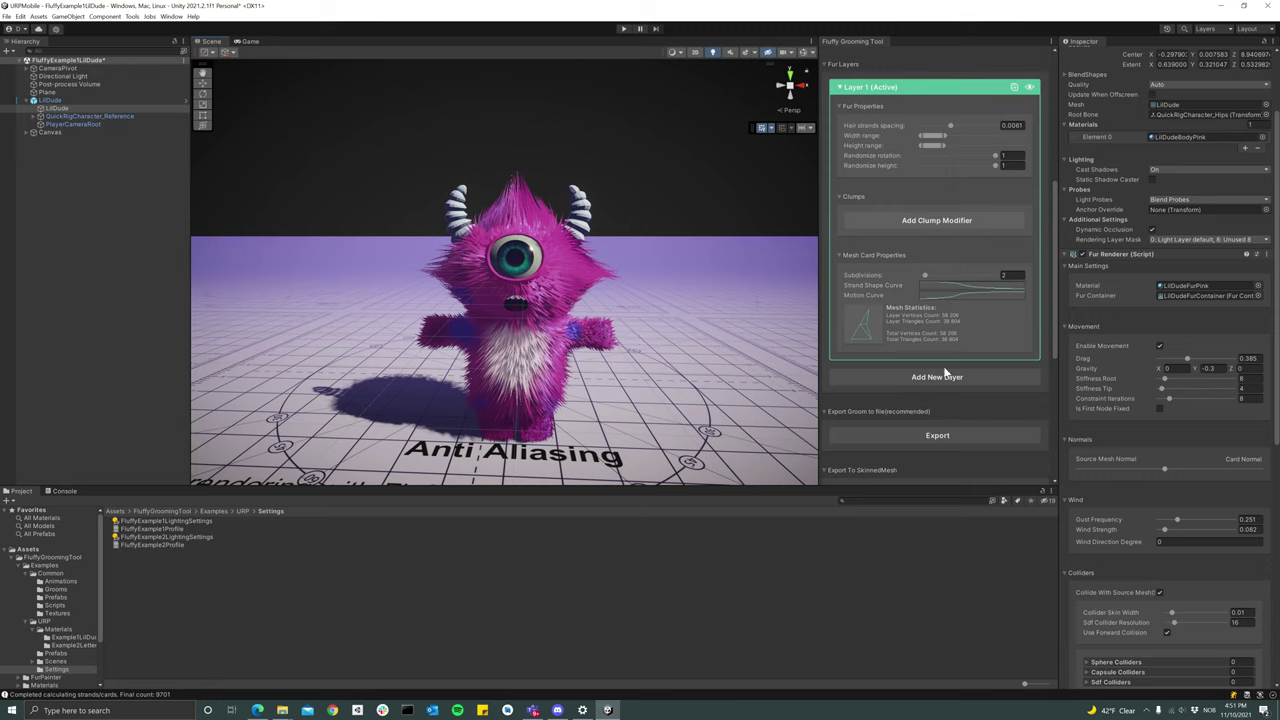
scroll(1100, 380, up, 3)
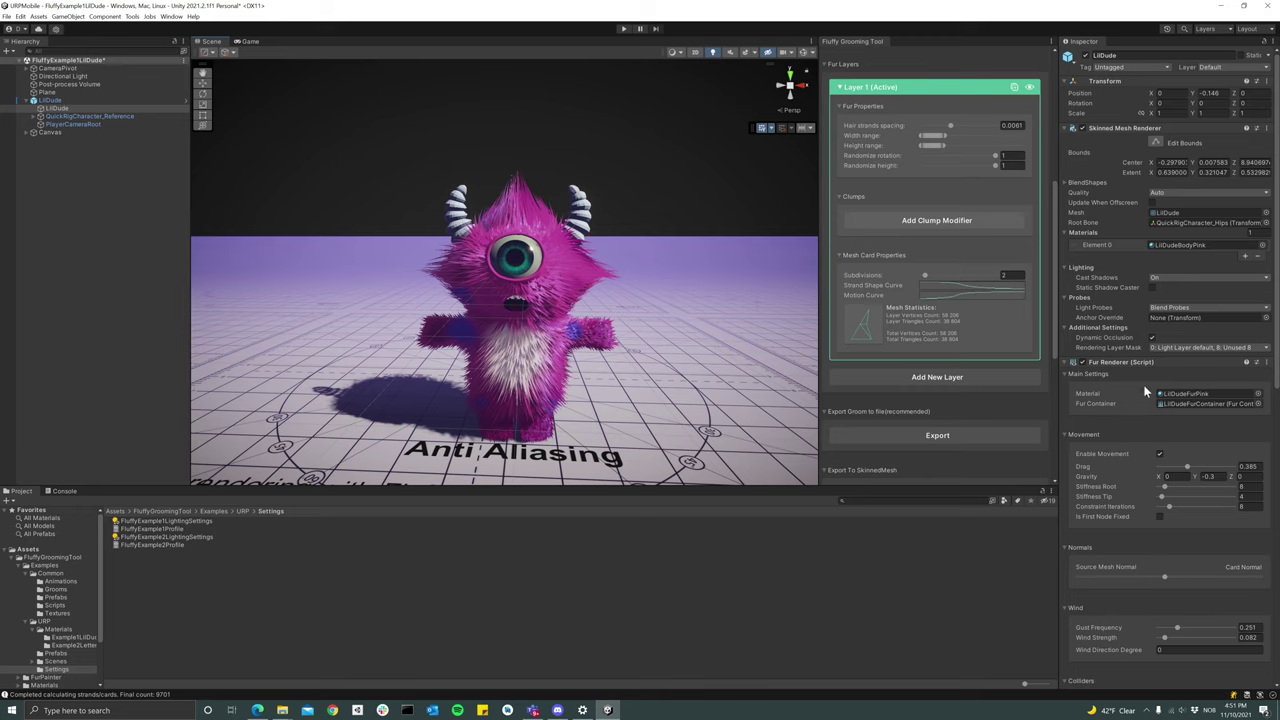
scroll(1150, 392, down, 4)
scroll(1145, 388, down, 8)
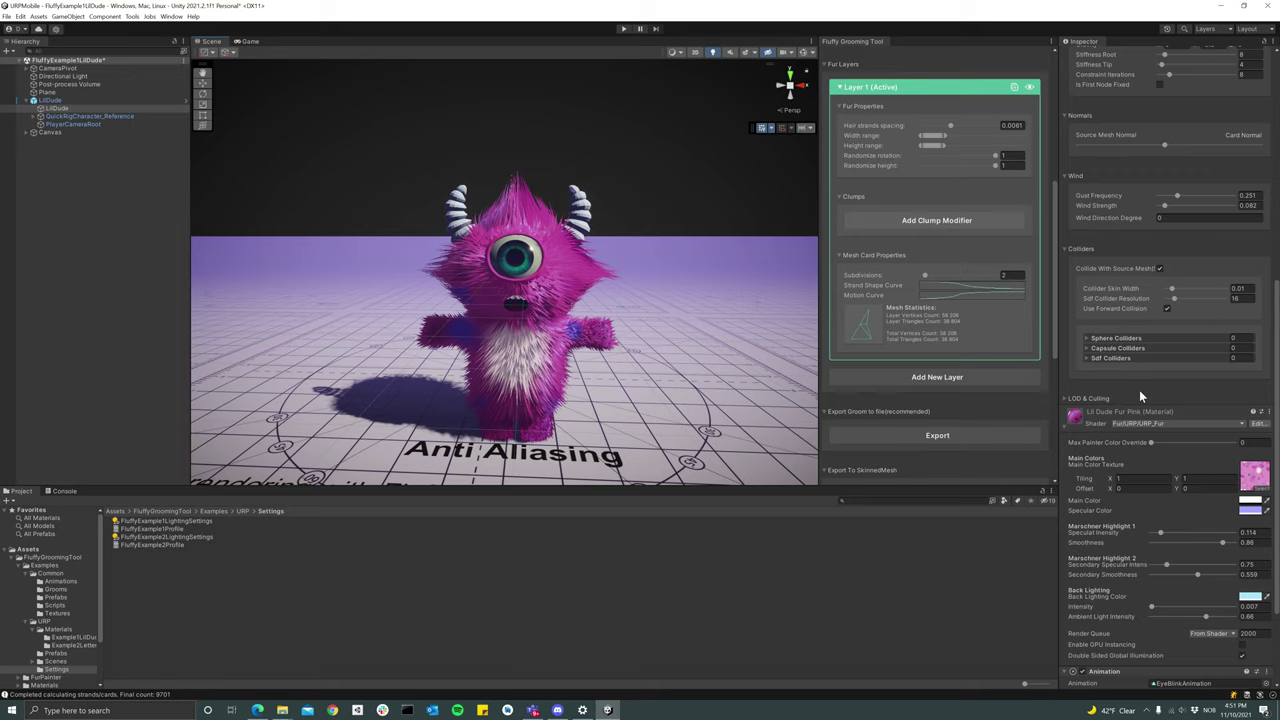
click(1130, 424)
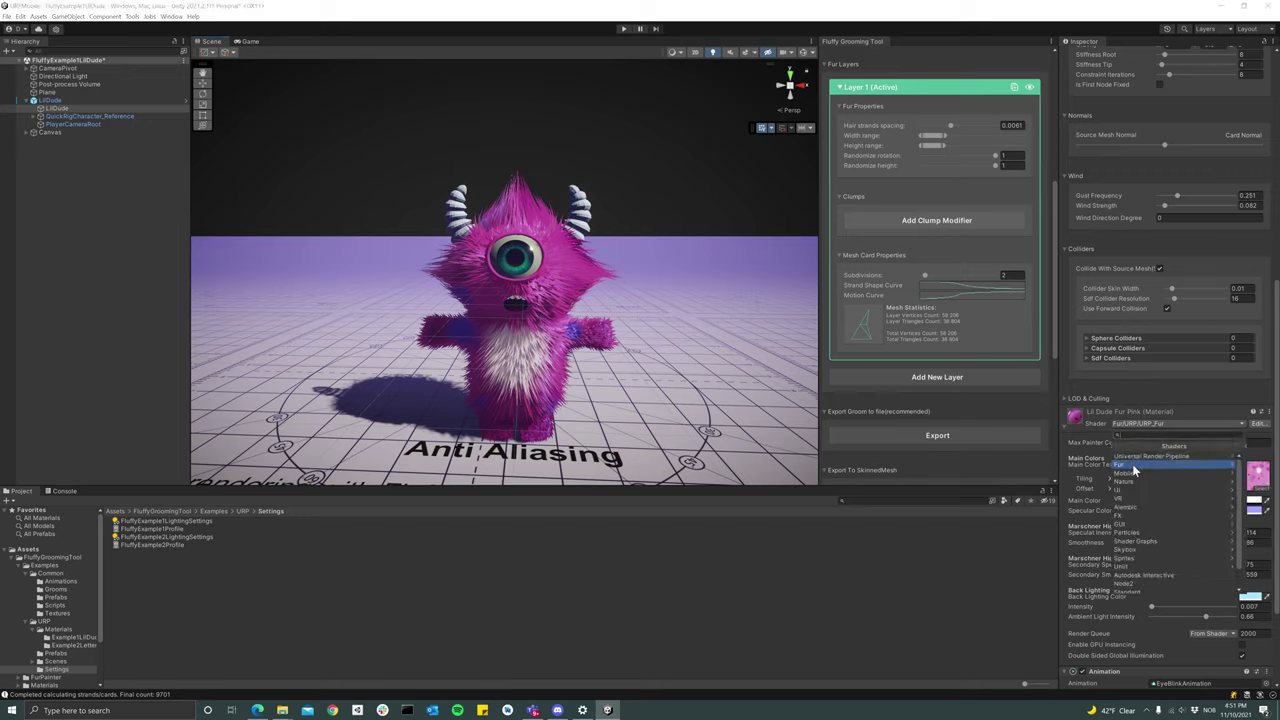
click(1132, 466)
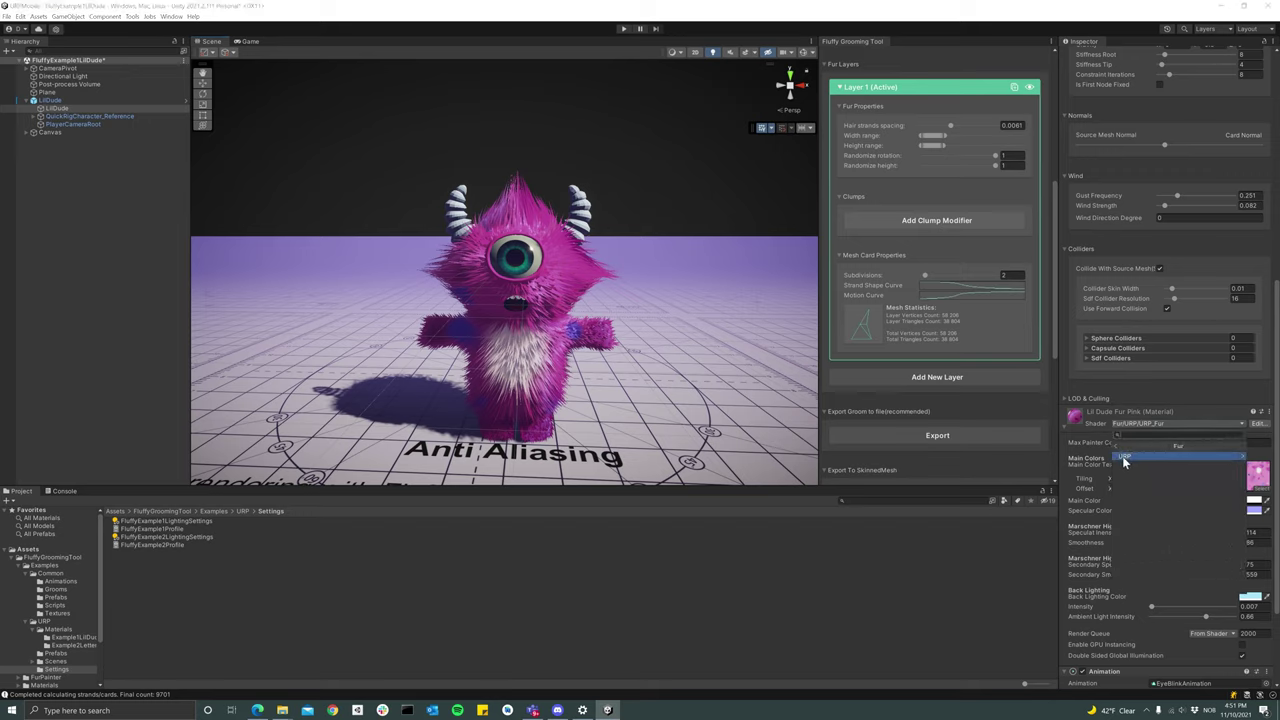
click(1124, 460)
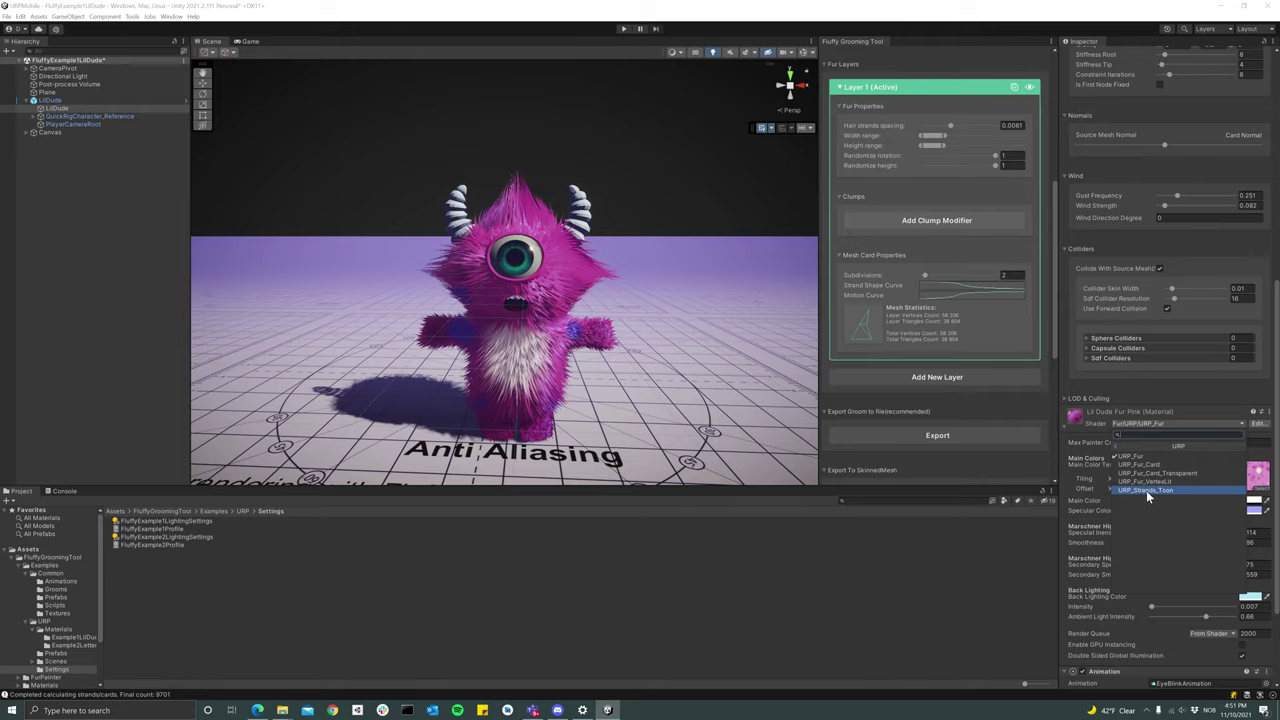
click(1180, 488)
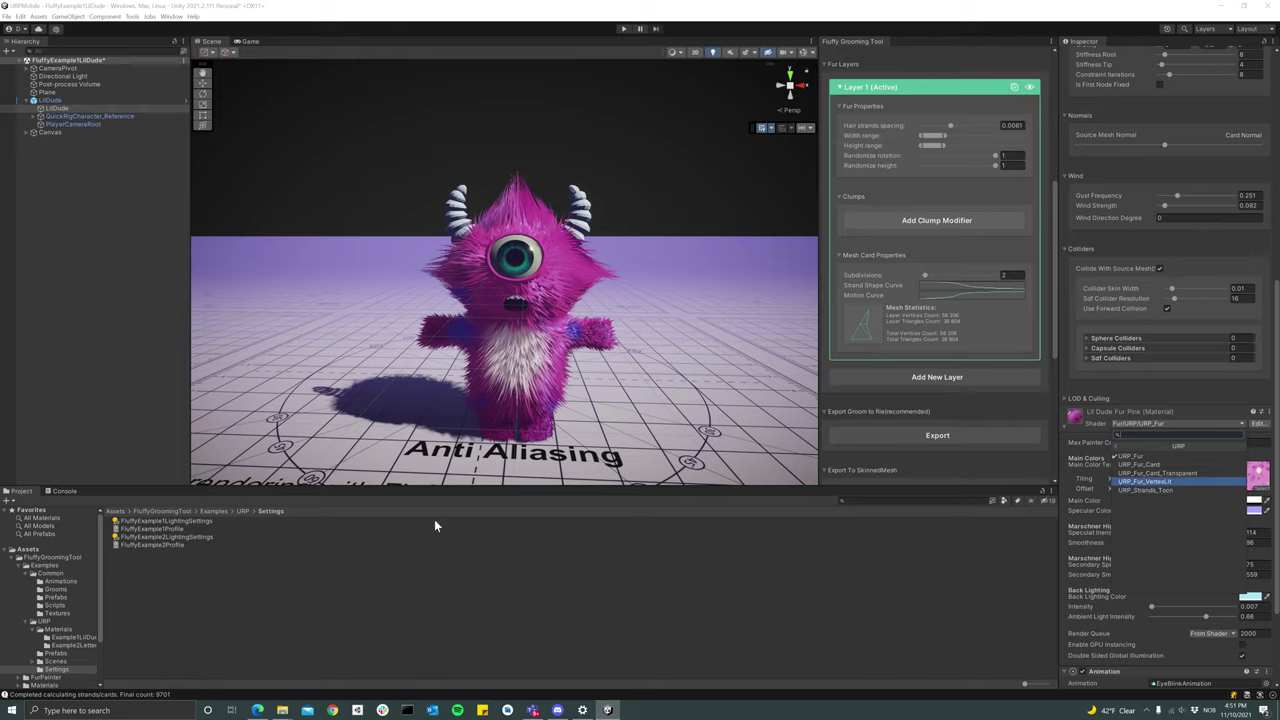
click(58, 108)
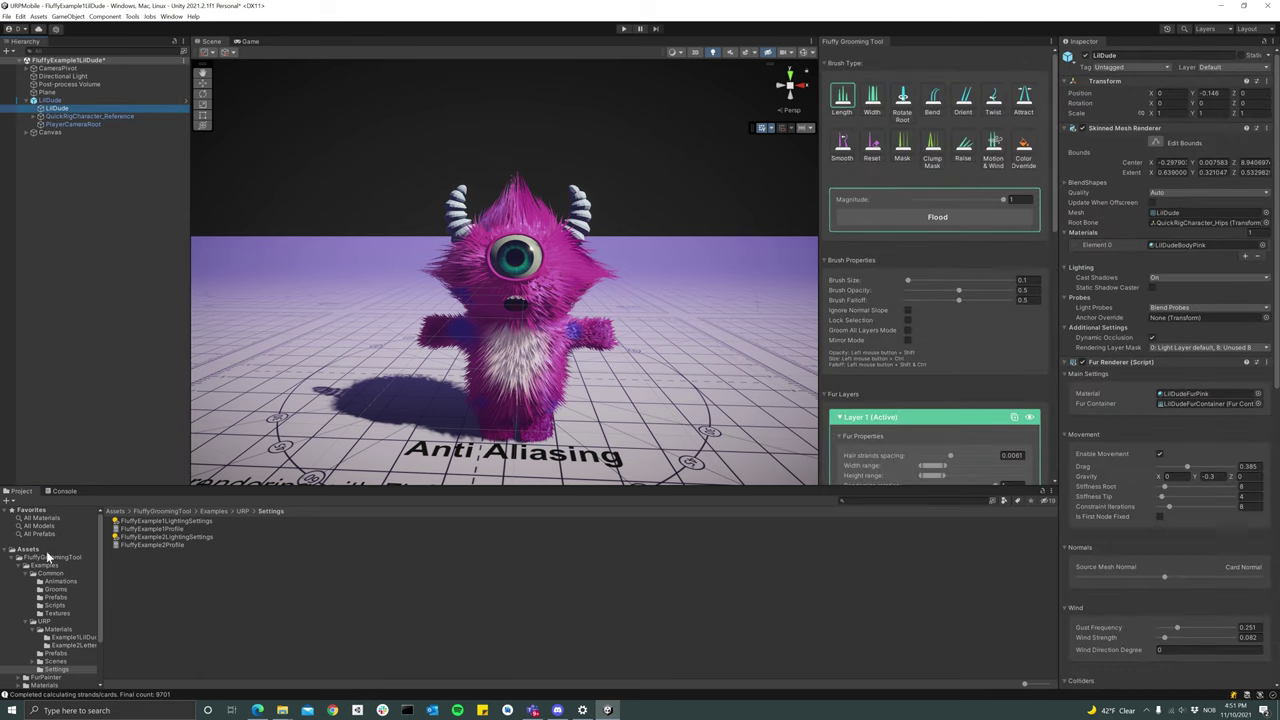
Assign LilDudeFurPink 1 to the mesh's Materials Element 0 and the Fur Renderer's Material field
click(46, 551)
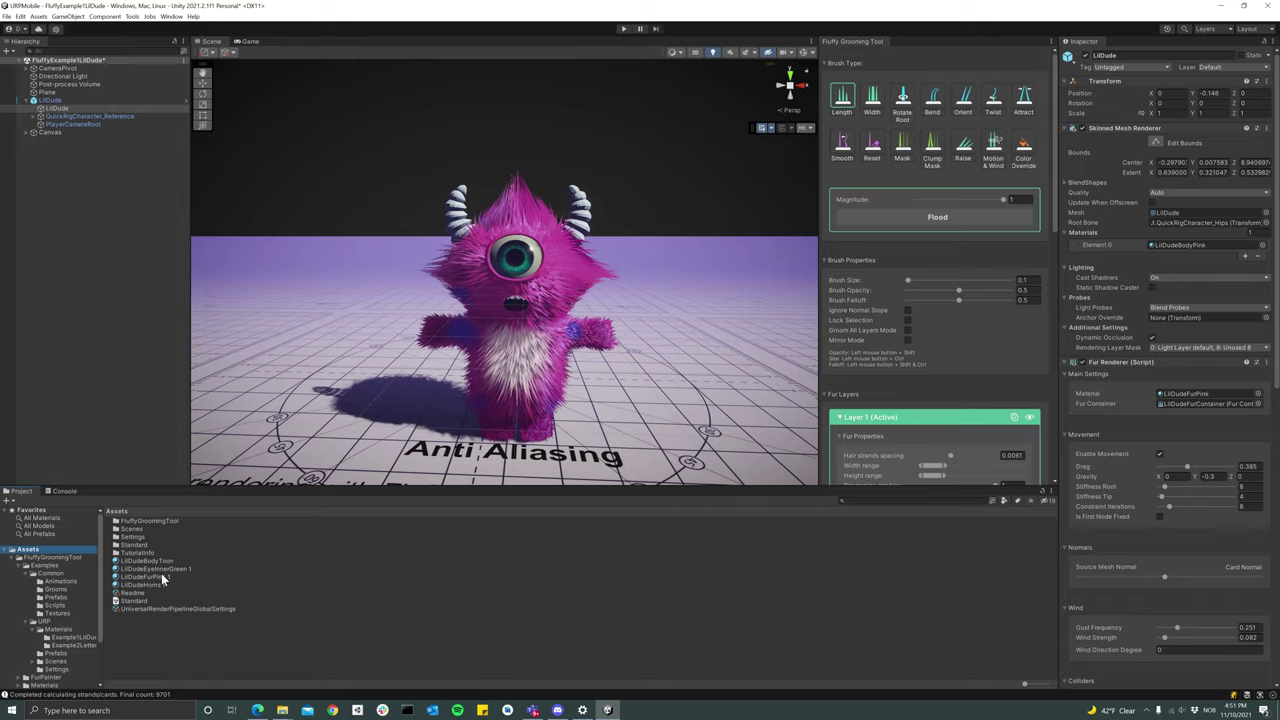
drag(155, 574, 1187, 251)
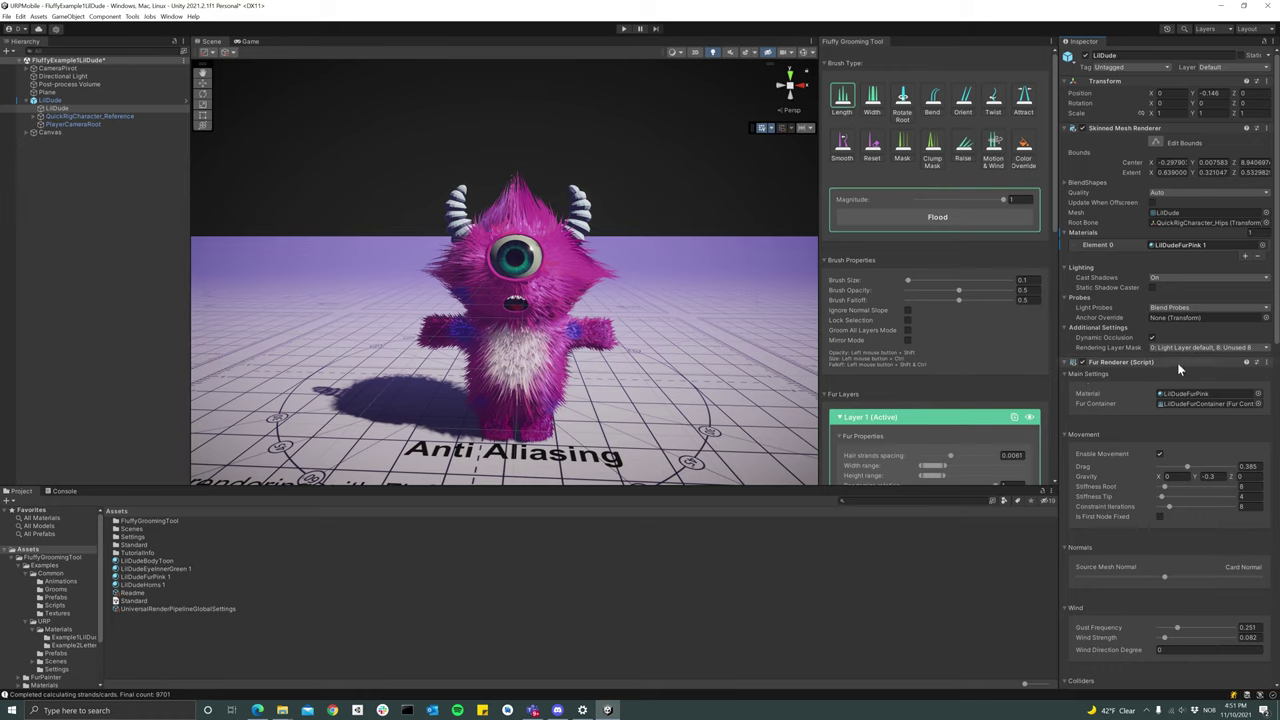
scroll(1177, 362, down, 2)
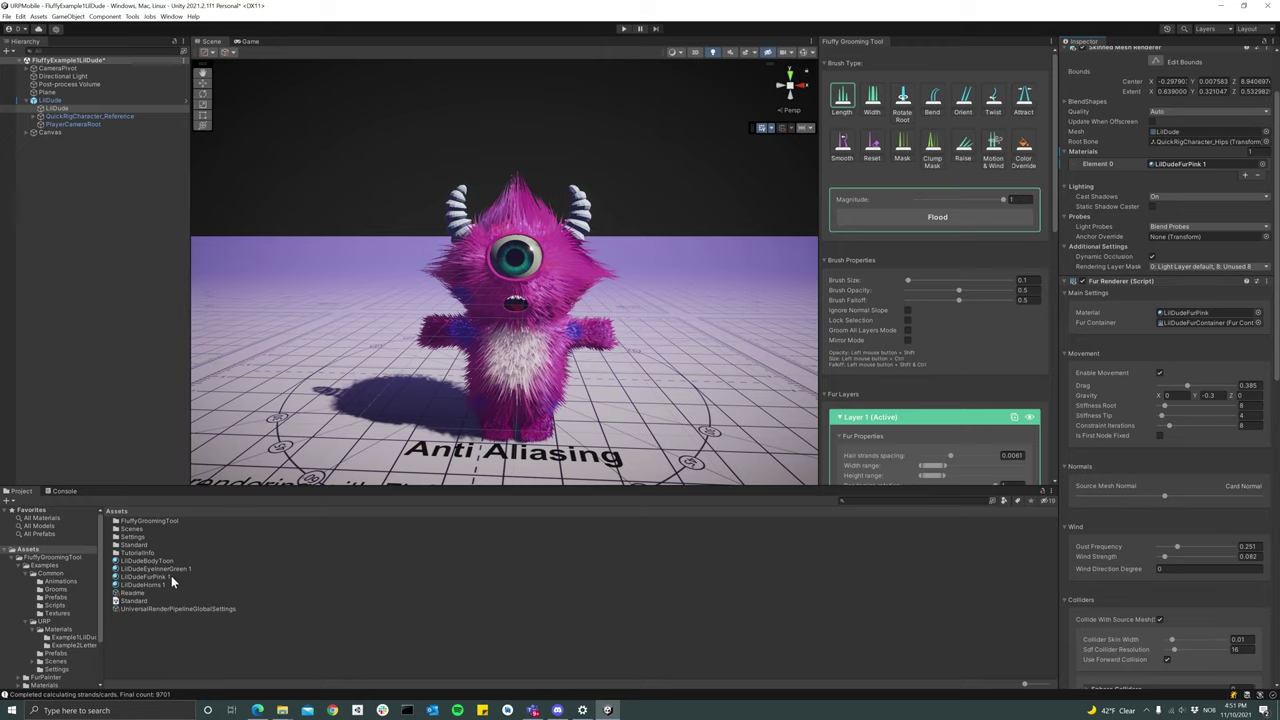
drag(172, 581, 1184, 312)
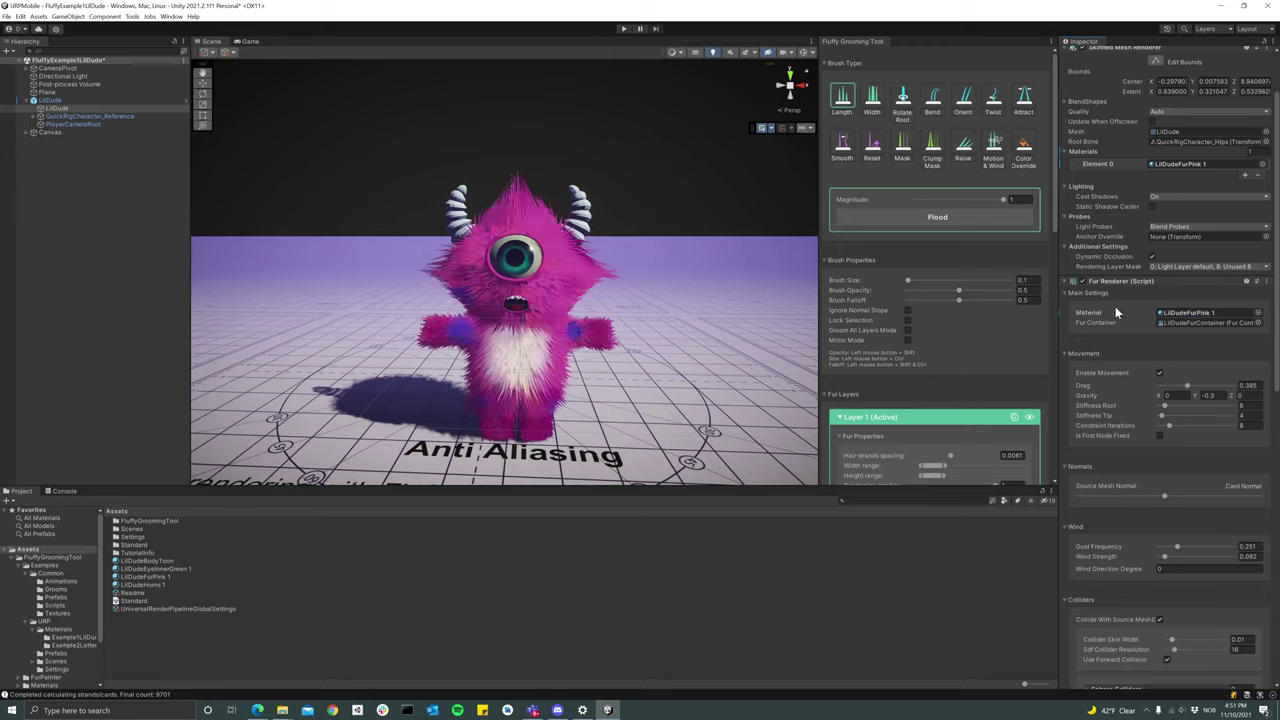
scroll(490, 270, up, 6)
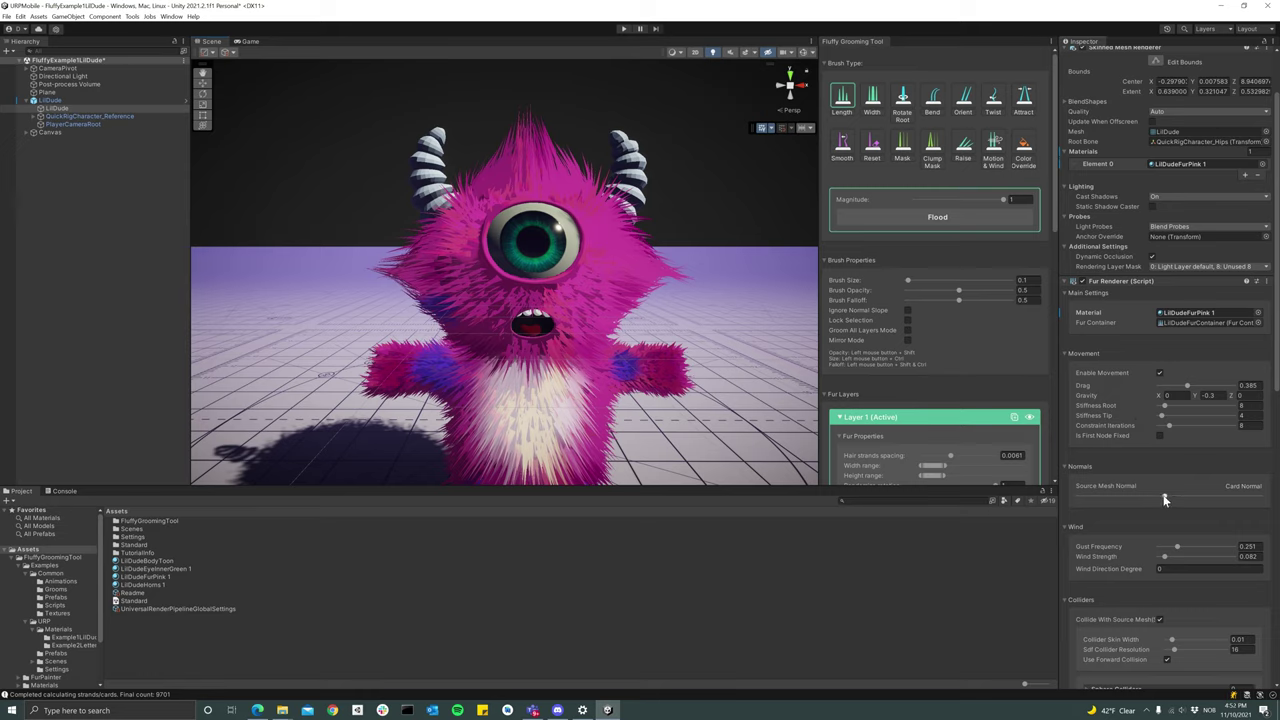
Set the Fur Renderer Normals fully to Source Mesh Normal, then check the fur in Game and Scene views
drag(1164, 499, 1072, 498)
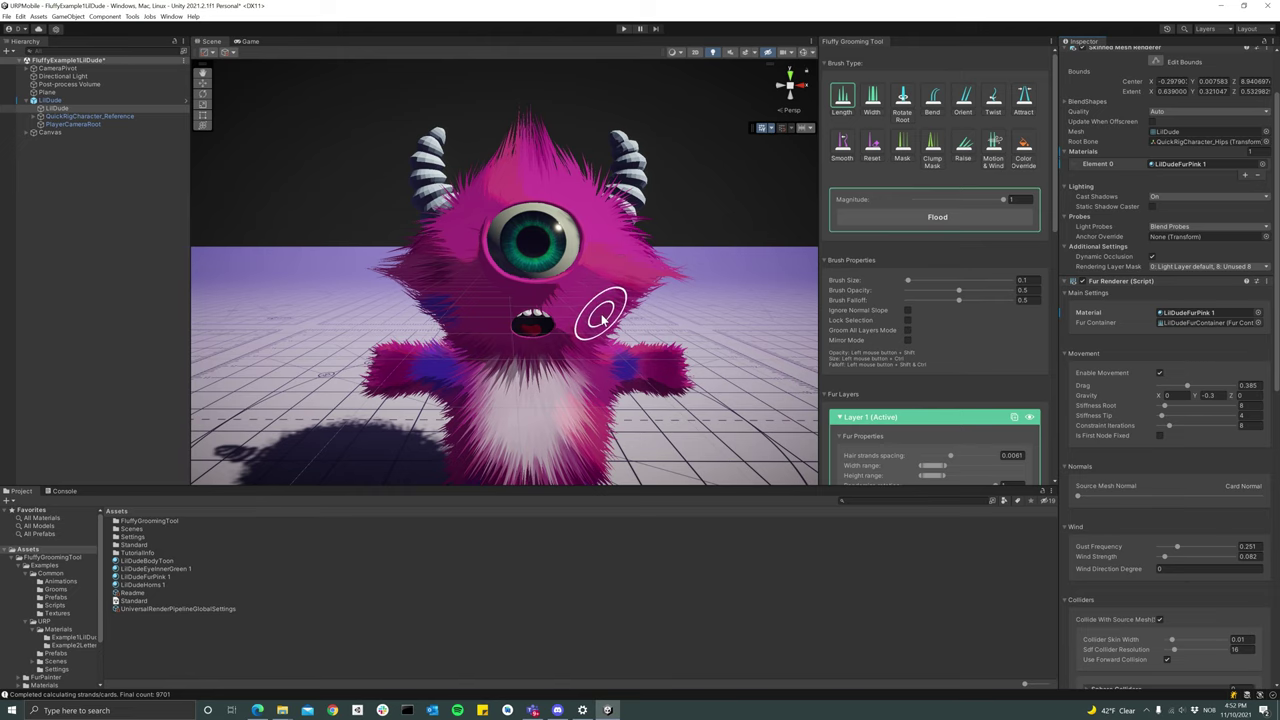
alt+right_drag(594, 306, 517, 337)
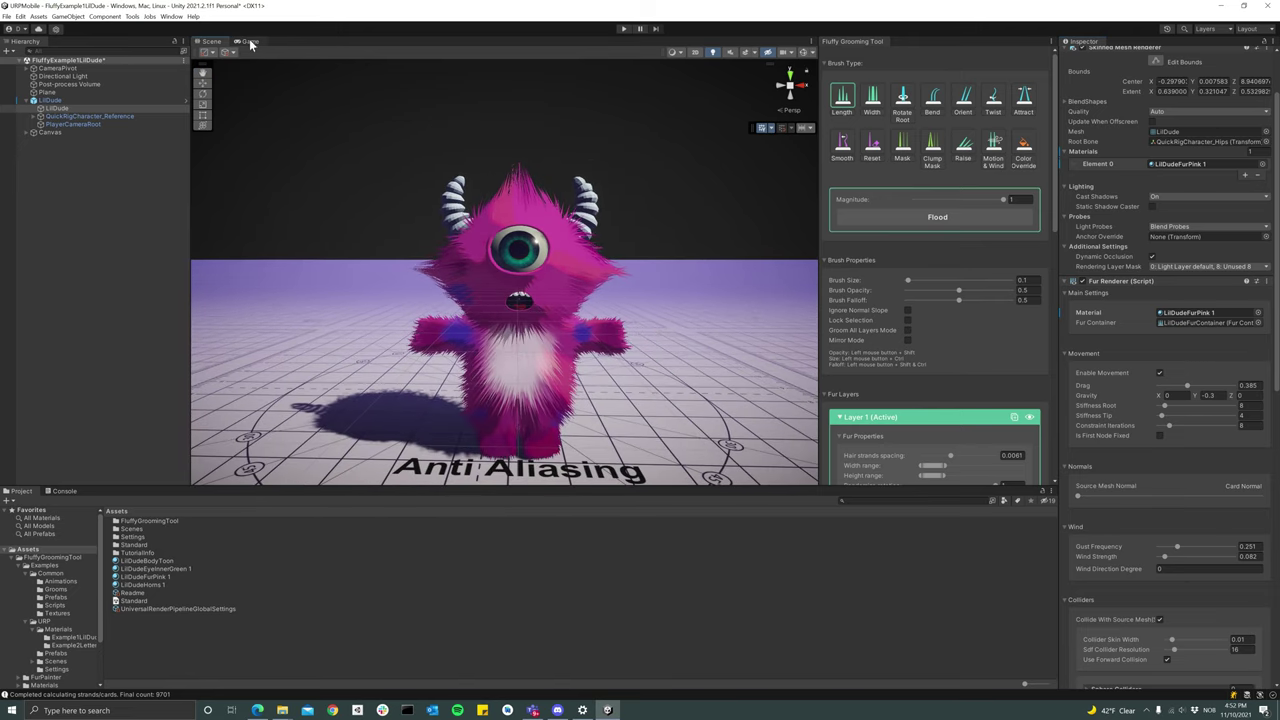
click(249, 42)
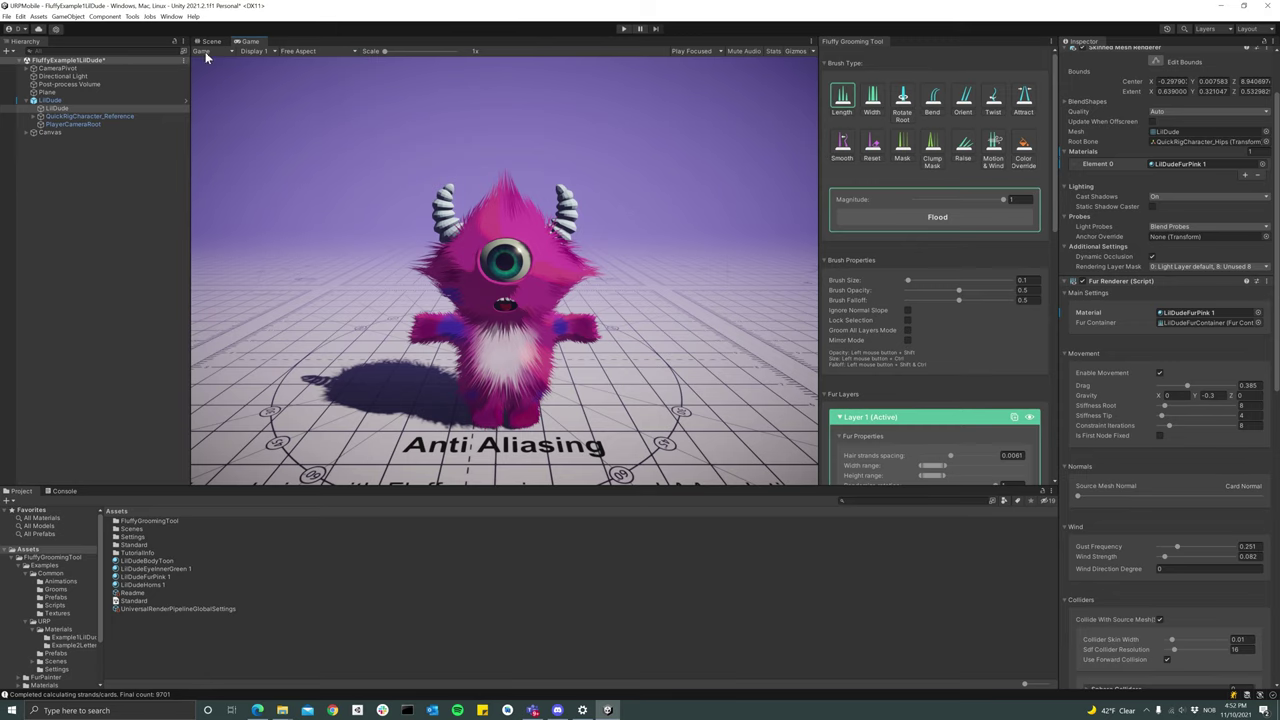
click(204, 43)
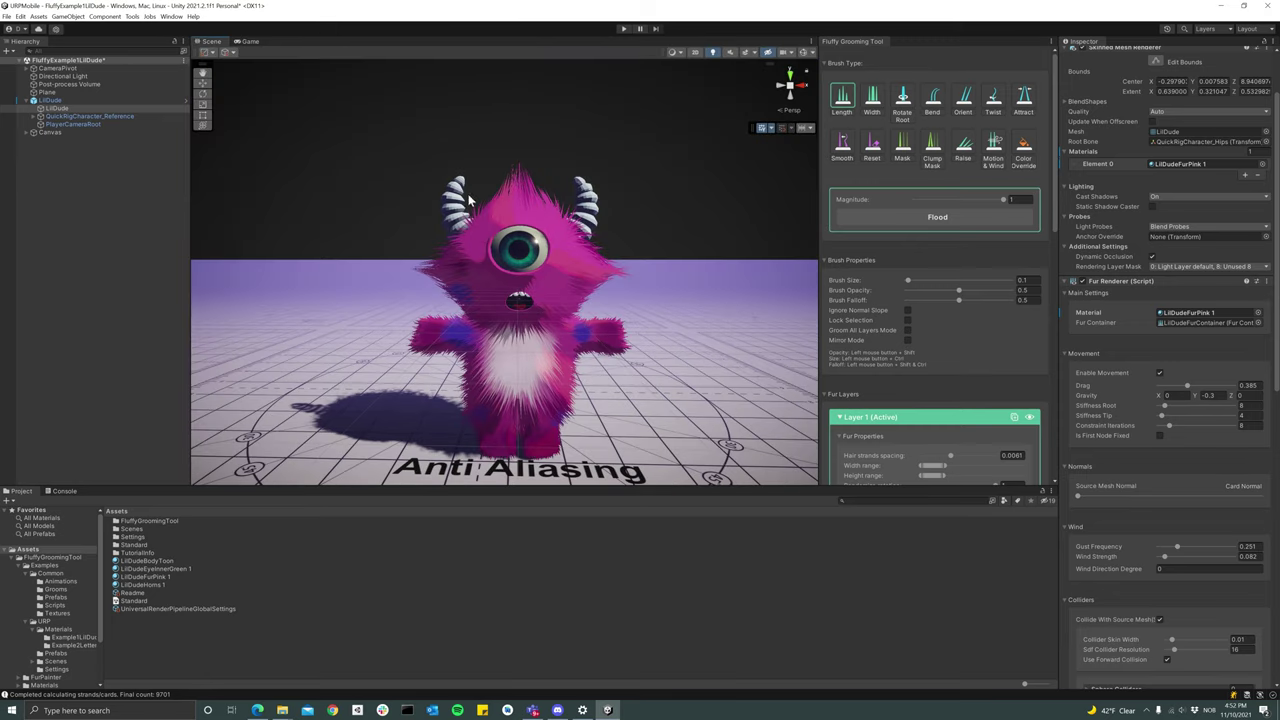
alt+drag(468, 194, 577, 272)
scroll(577, 272, up, 4)
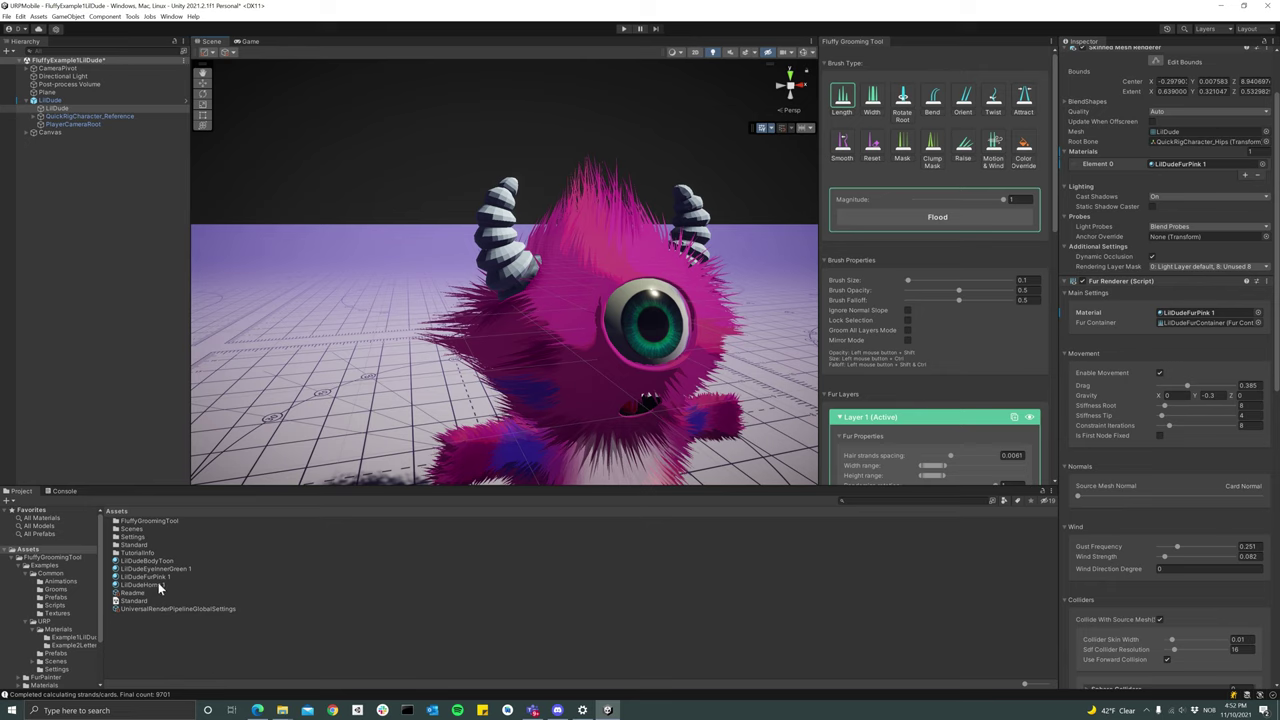
Apply LilDudeHorns 1 to the horns and LilDudeEyeInnerGreen 1 to L_Eyeball_GEO's Element 0
drag(158, 582, 497, 233)
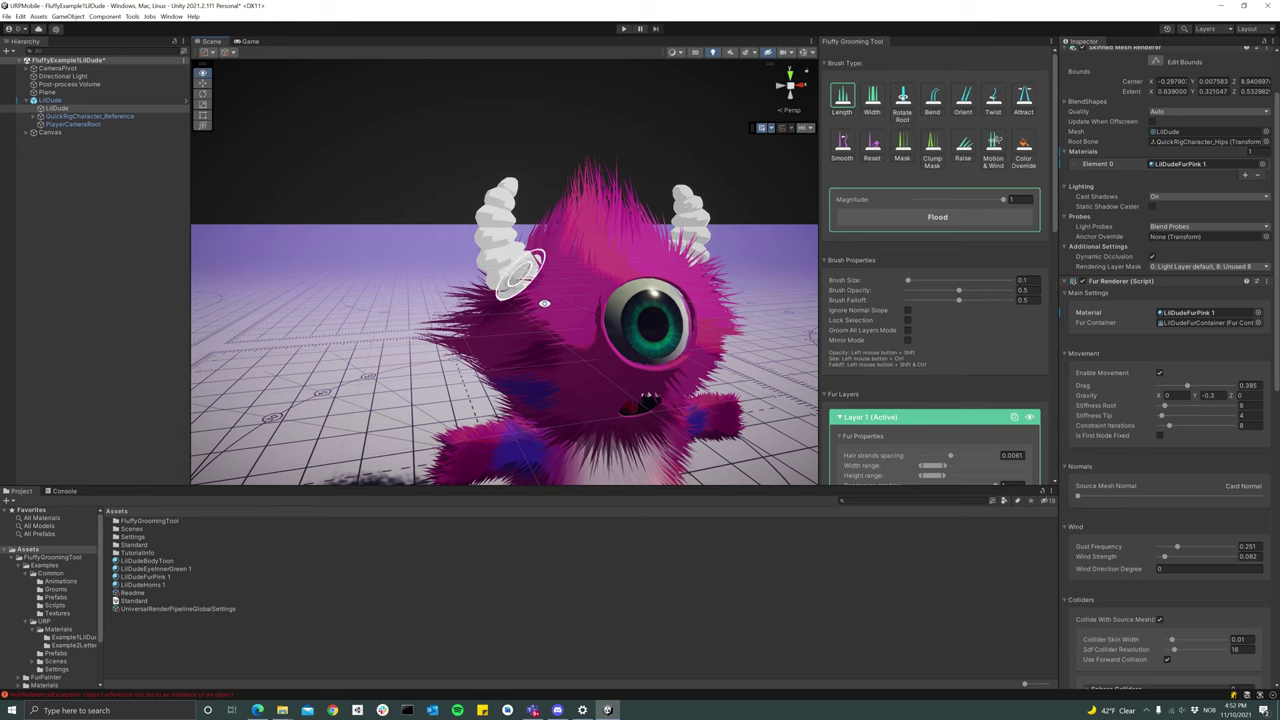
alt+drag(540, 302, 547, 327)
click(90, 116)
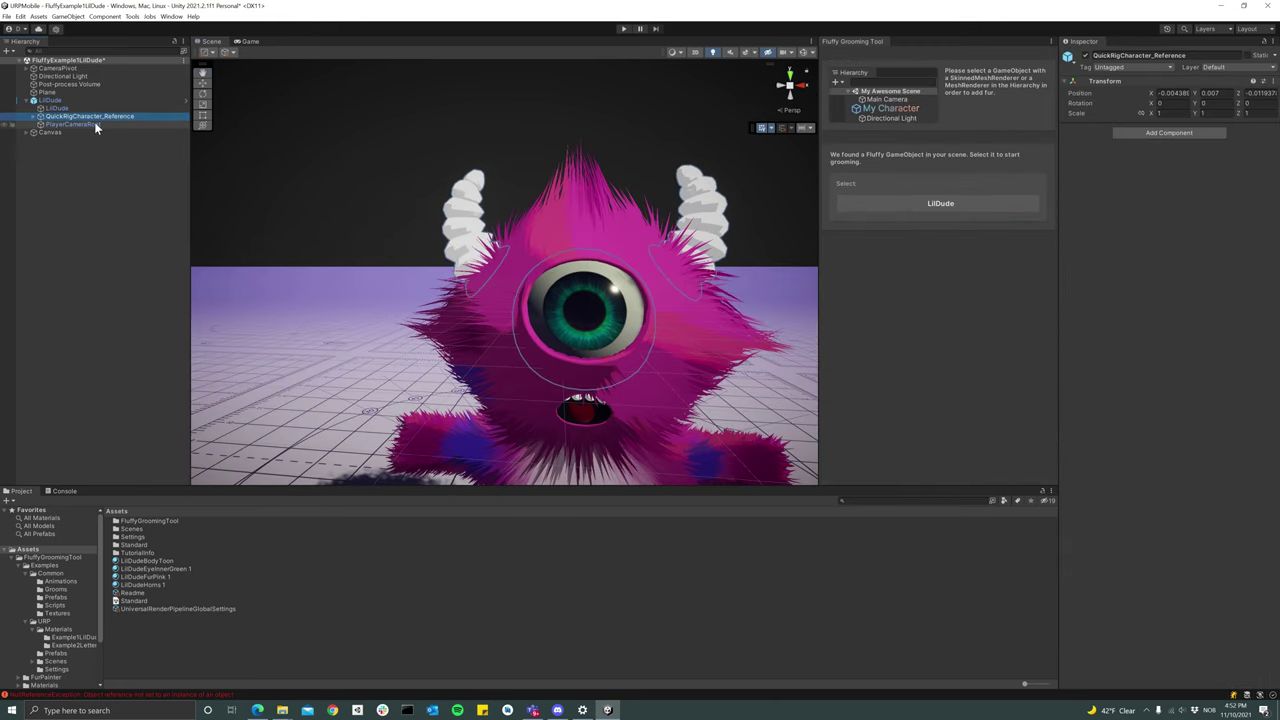
click(585, 322)
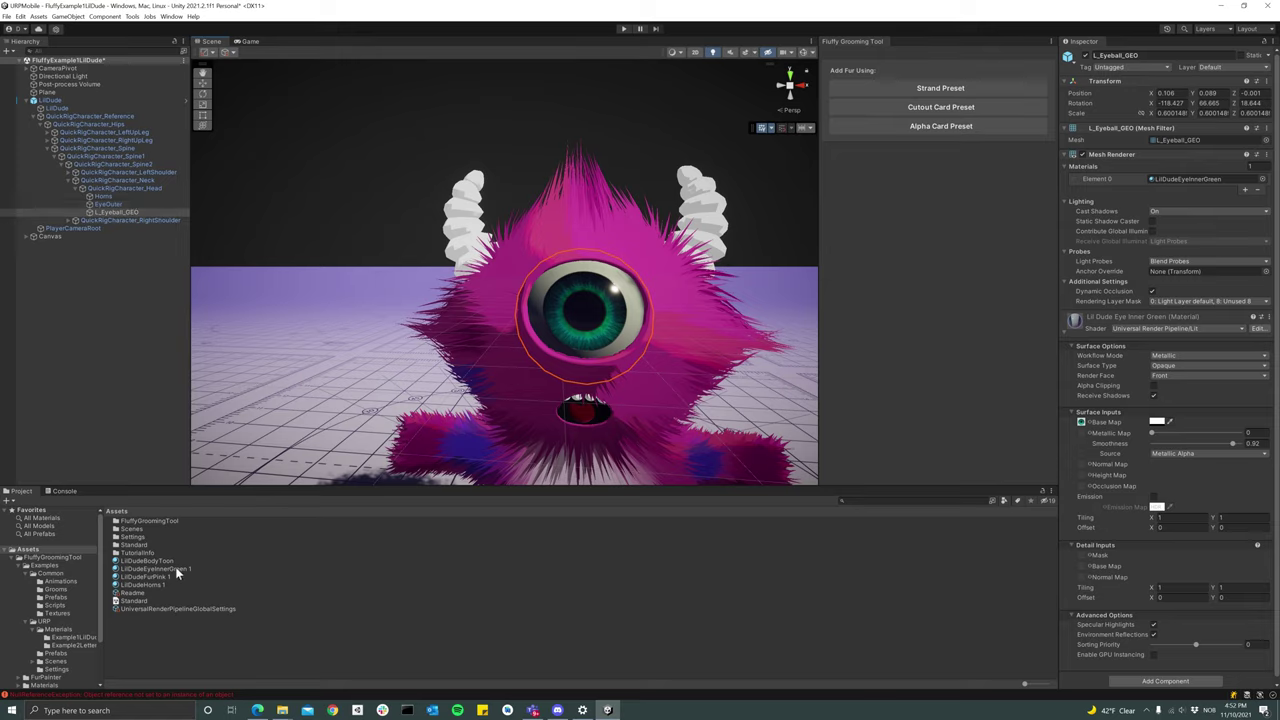
drag(173, 567, 1188, 180)
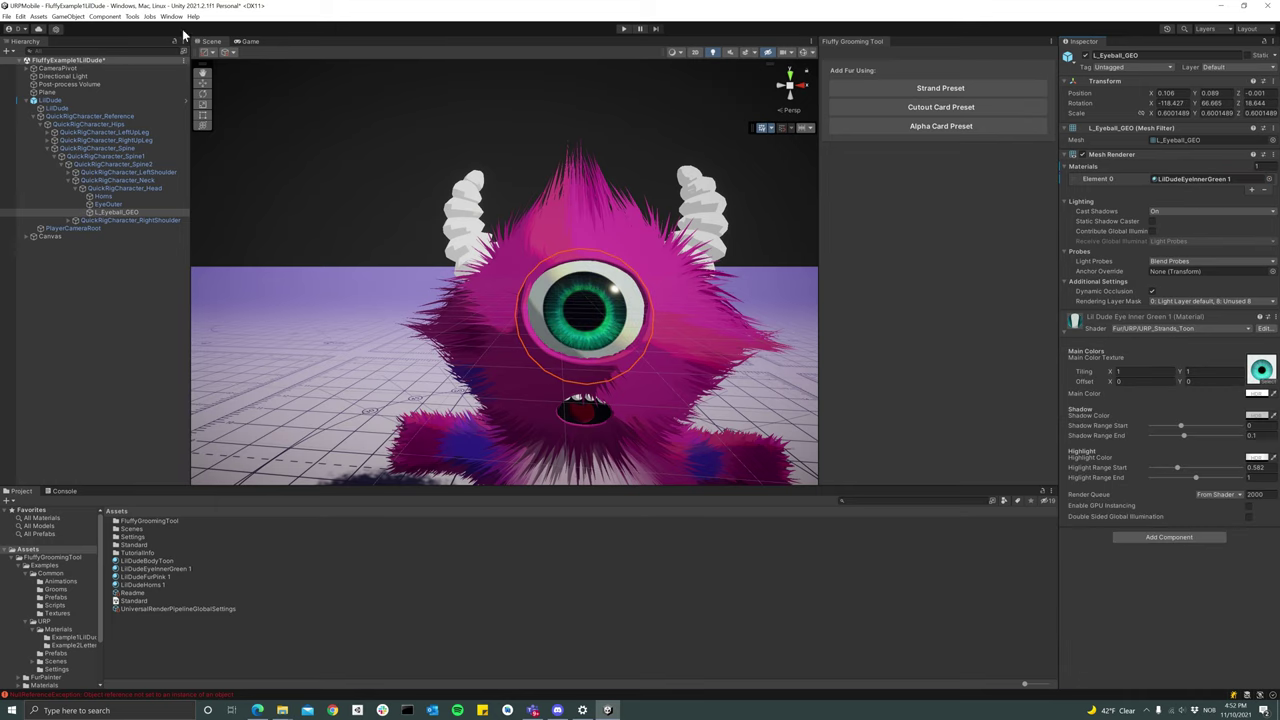
scroll(600, 285, down, 5)
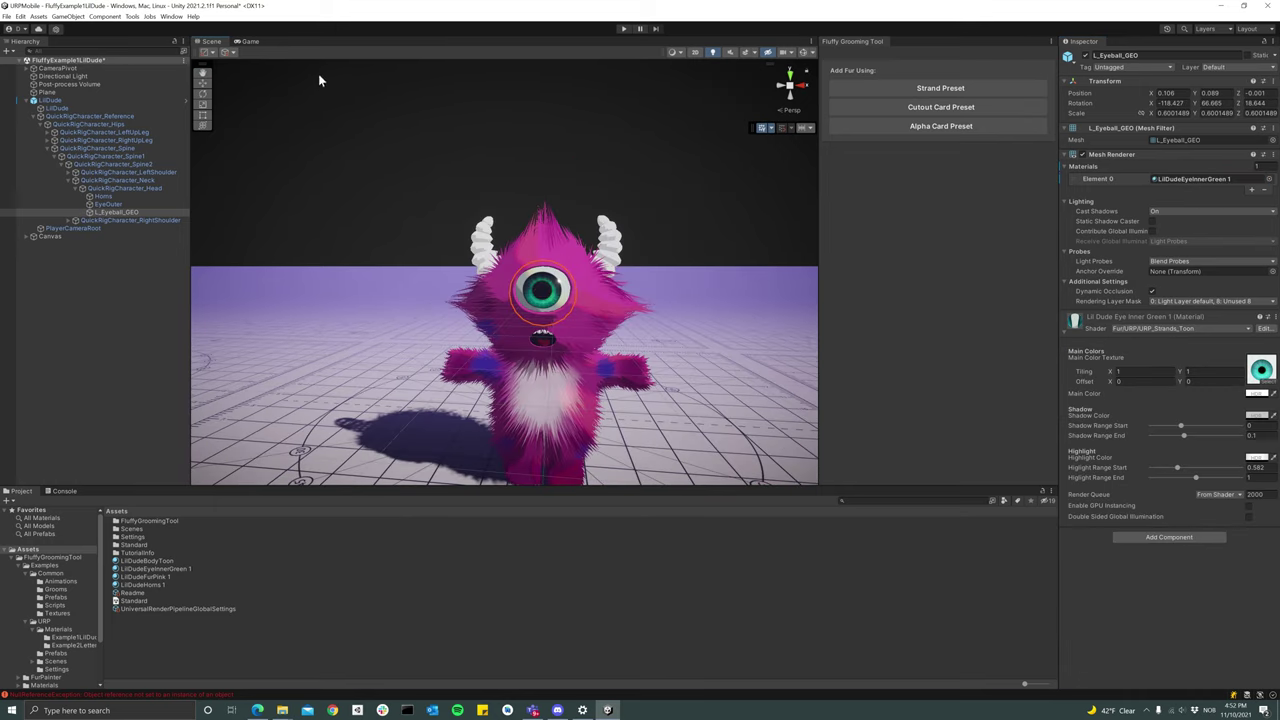
View the toon-shaded pink character in the Game view and collapse QuickRigCharacter_Reference in the Hierarchy
click(250, 41)
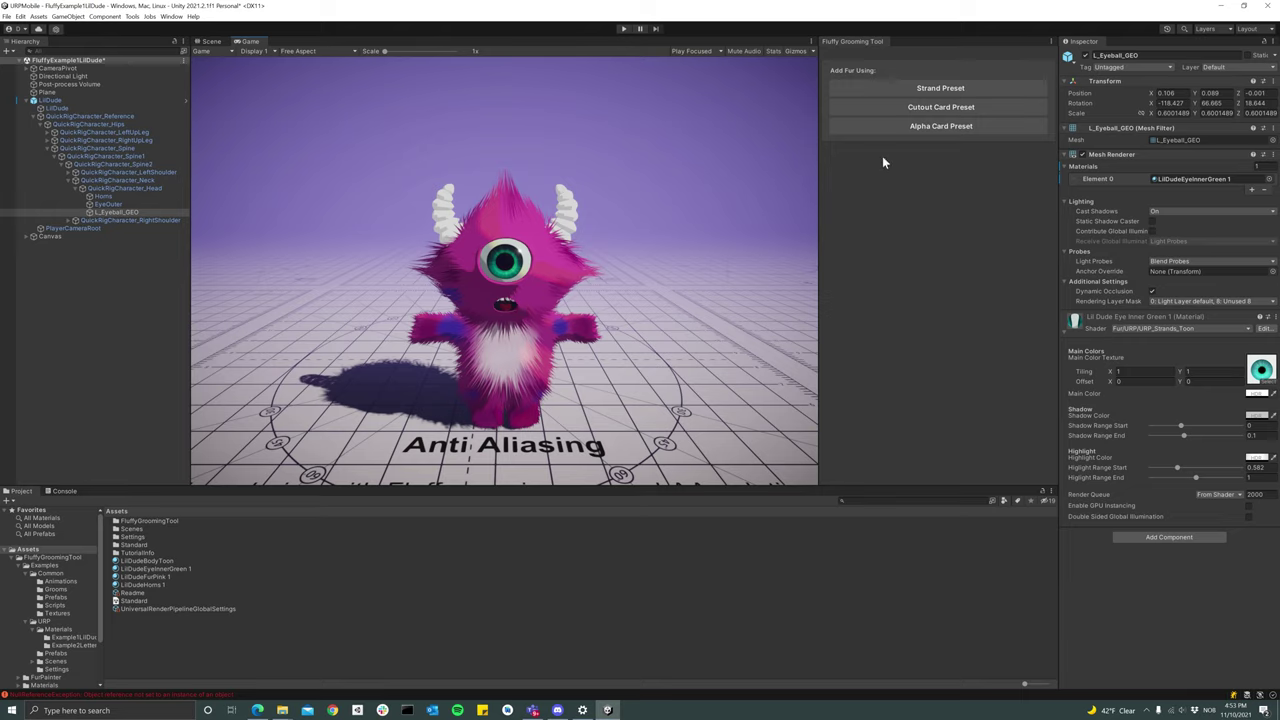
click(40, 117)
On LilDude's Fur Renderer, toggle Enable Movement off and back on, and set Constraint Iterations to 4
click(54, 108)
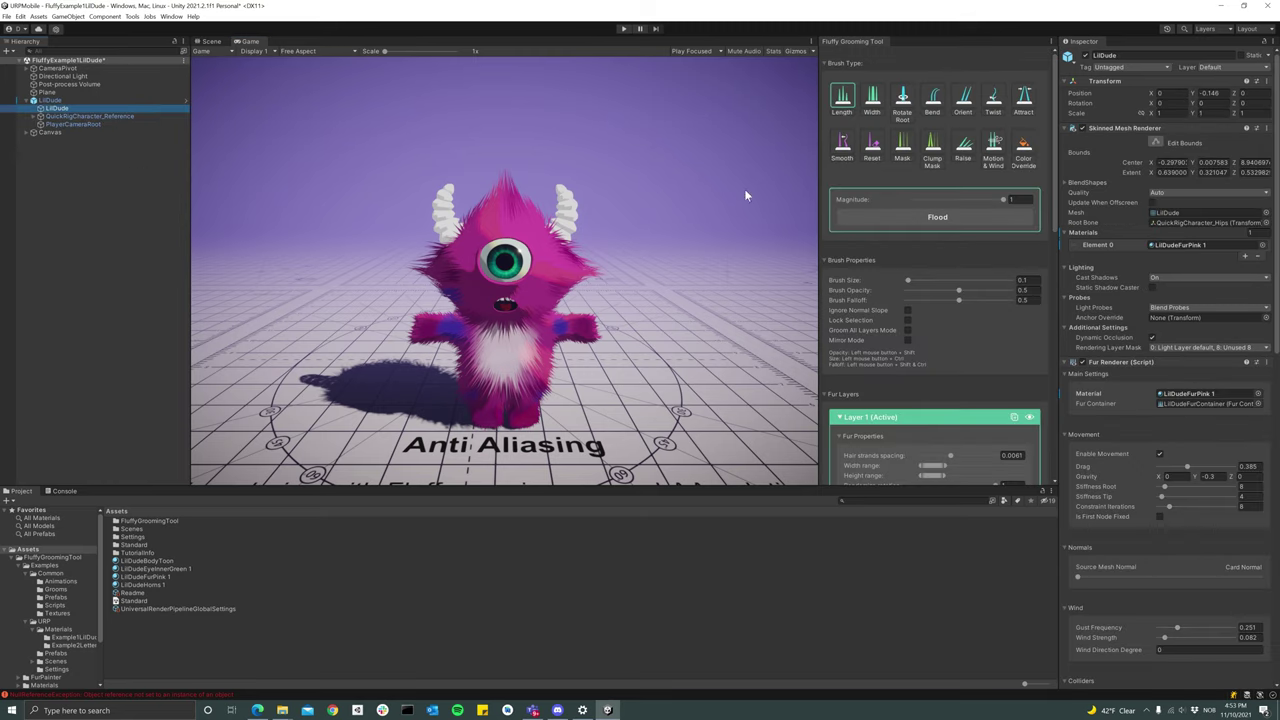
scroll(1104, 352, down, 3)
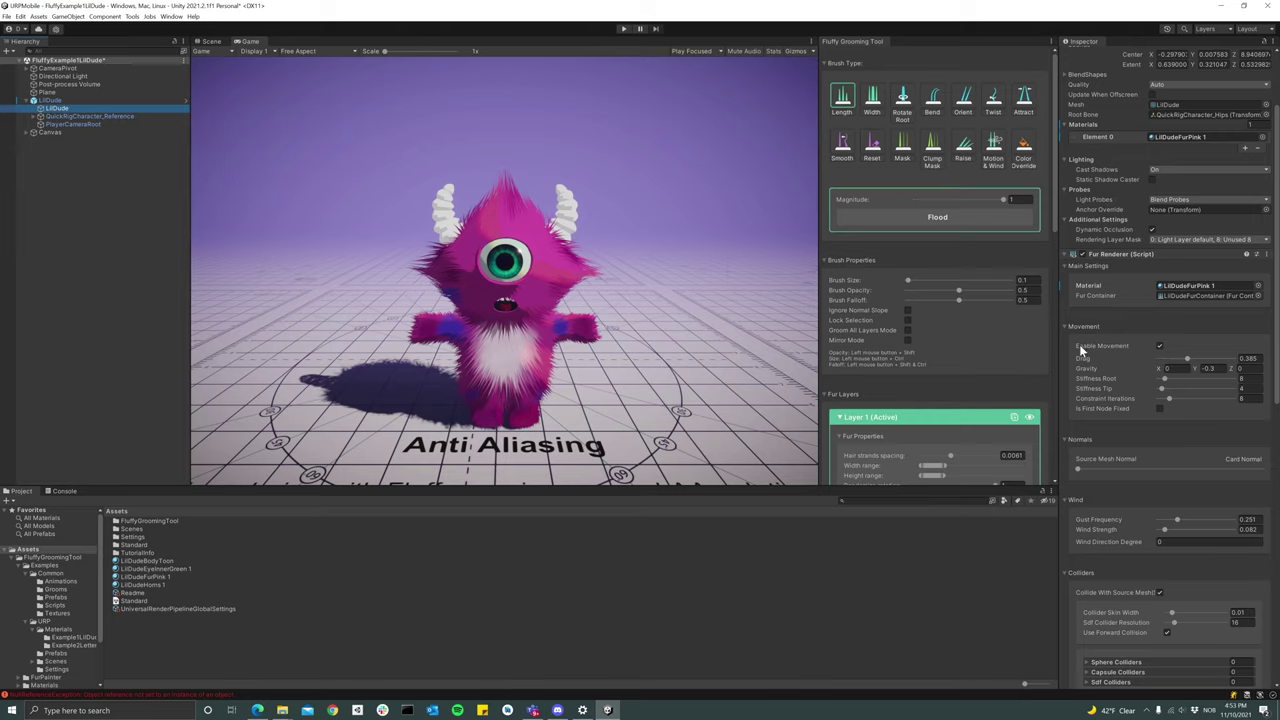
click(1159, 346)
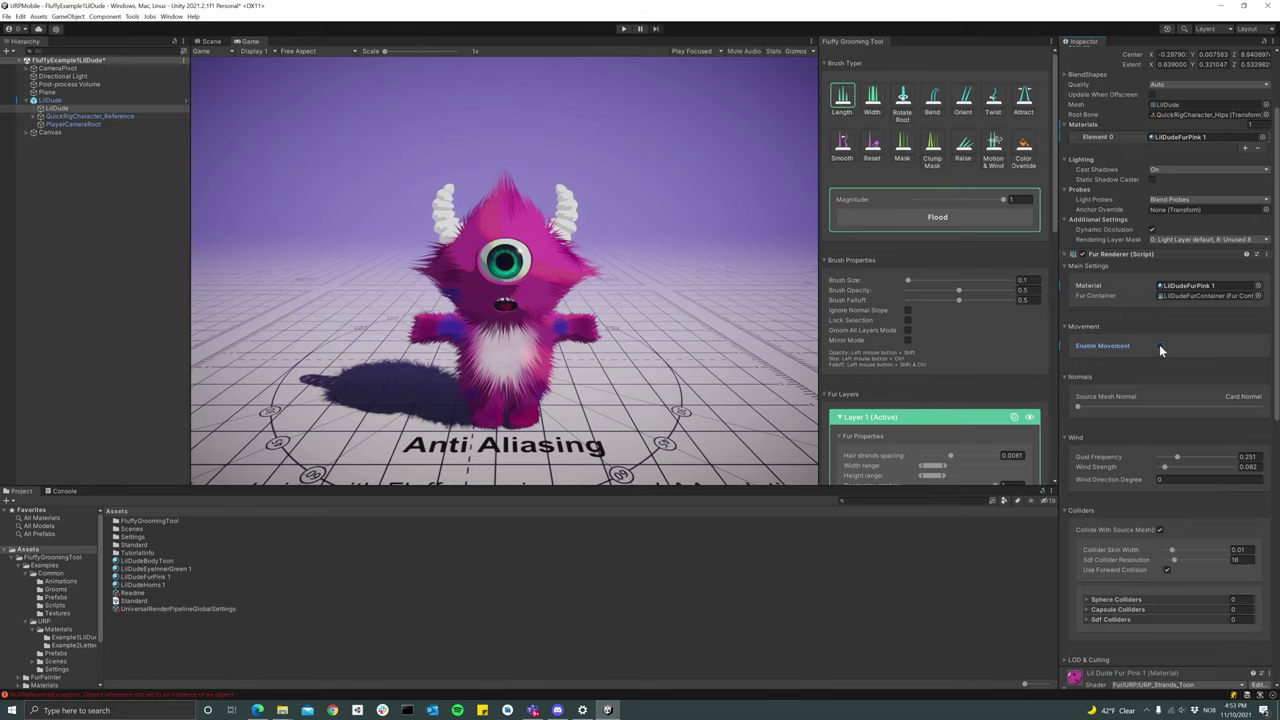
click(1160, 346)
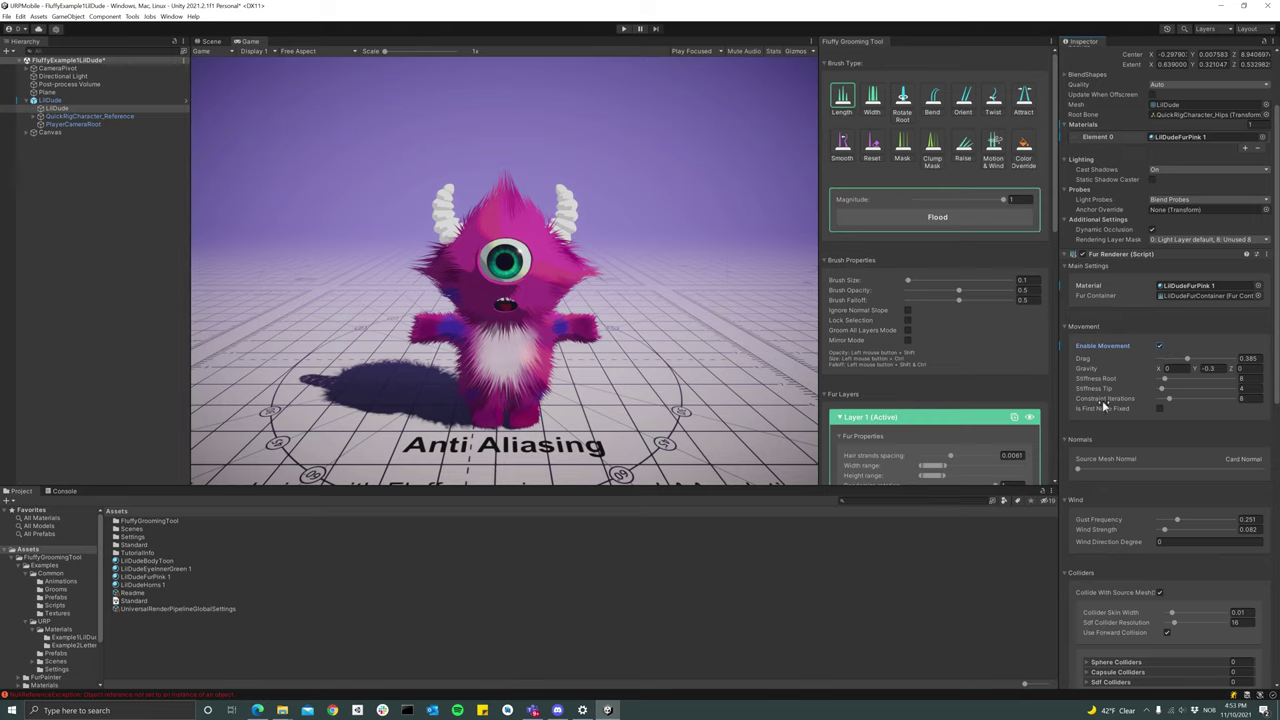
drag(1170, 400, 1160, 400)
Set the Fur Renderer's Wind Strength to 0
scroll(1120, 390, down, 2)
scroll(1121, 385, down, 2)
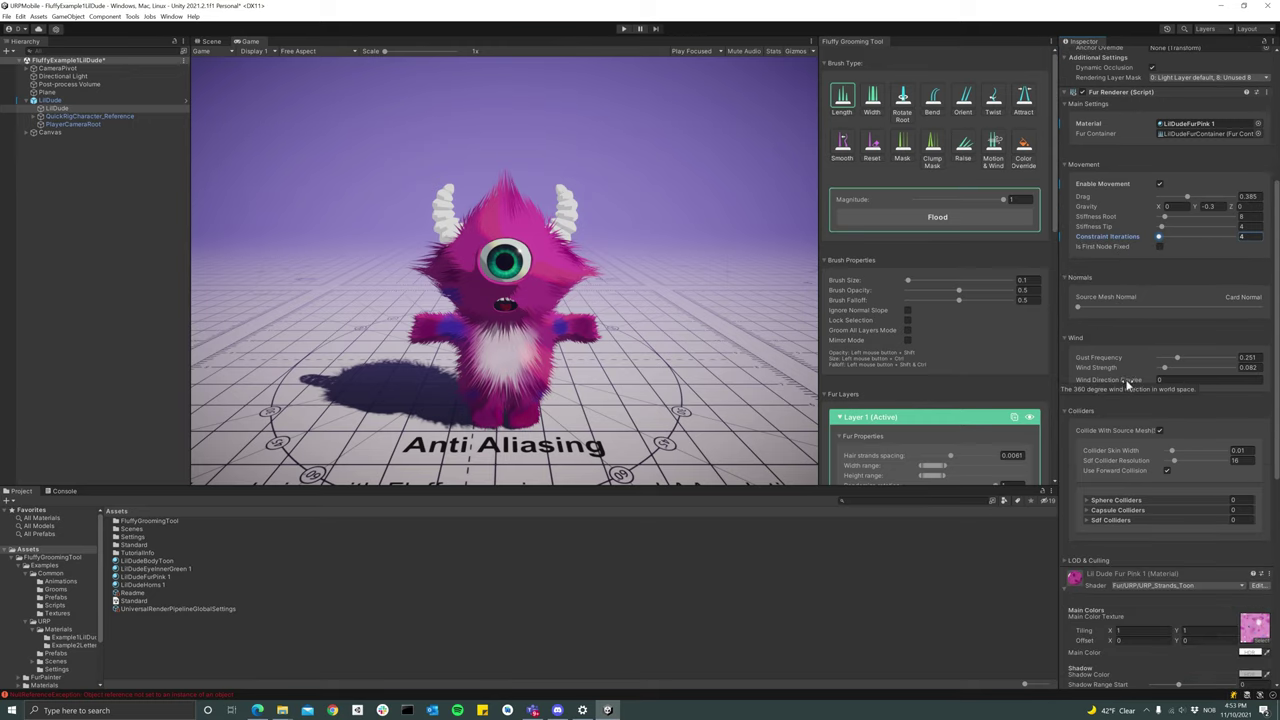
drag(1167, 370, 1154, 372)
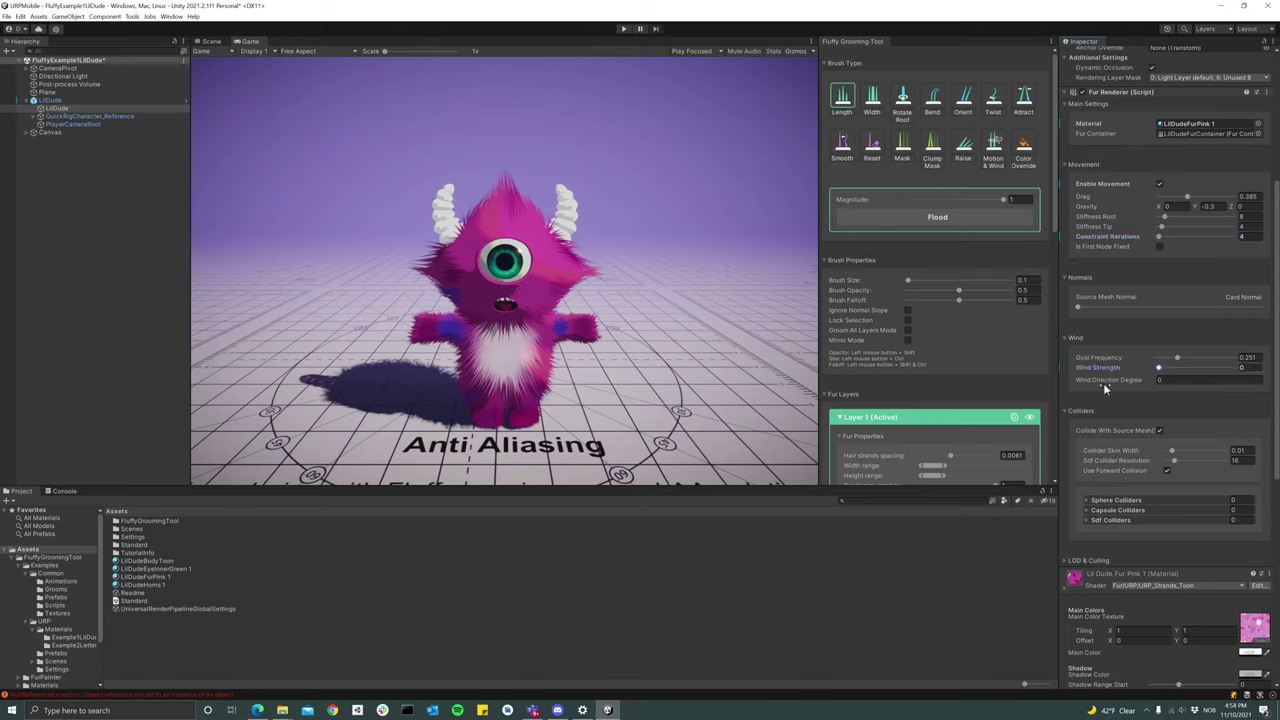
Uncheck Collide With Source Mesh in the Fur Renderer Colliders section
scroll(1138, 376, down, 1)
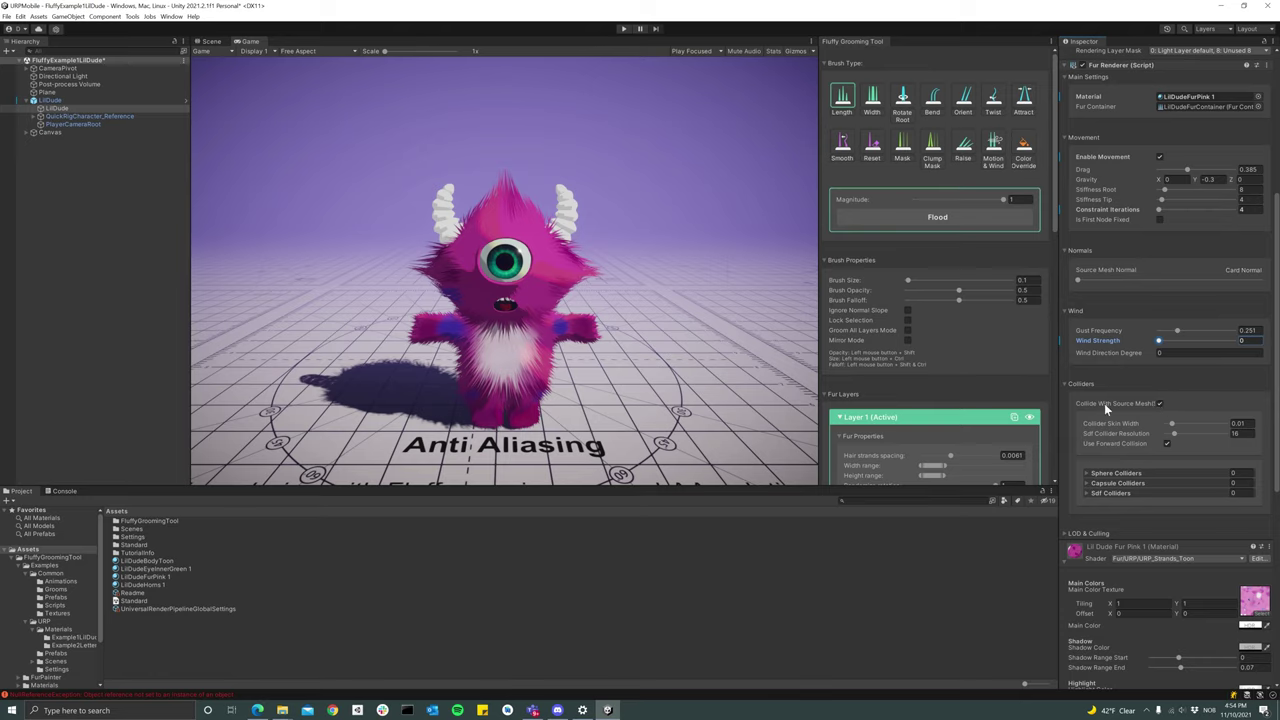
mouse_move(1146, 403)
mouse_move(1088, 406)
click(1159, 403)
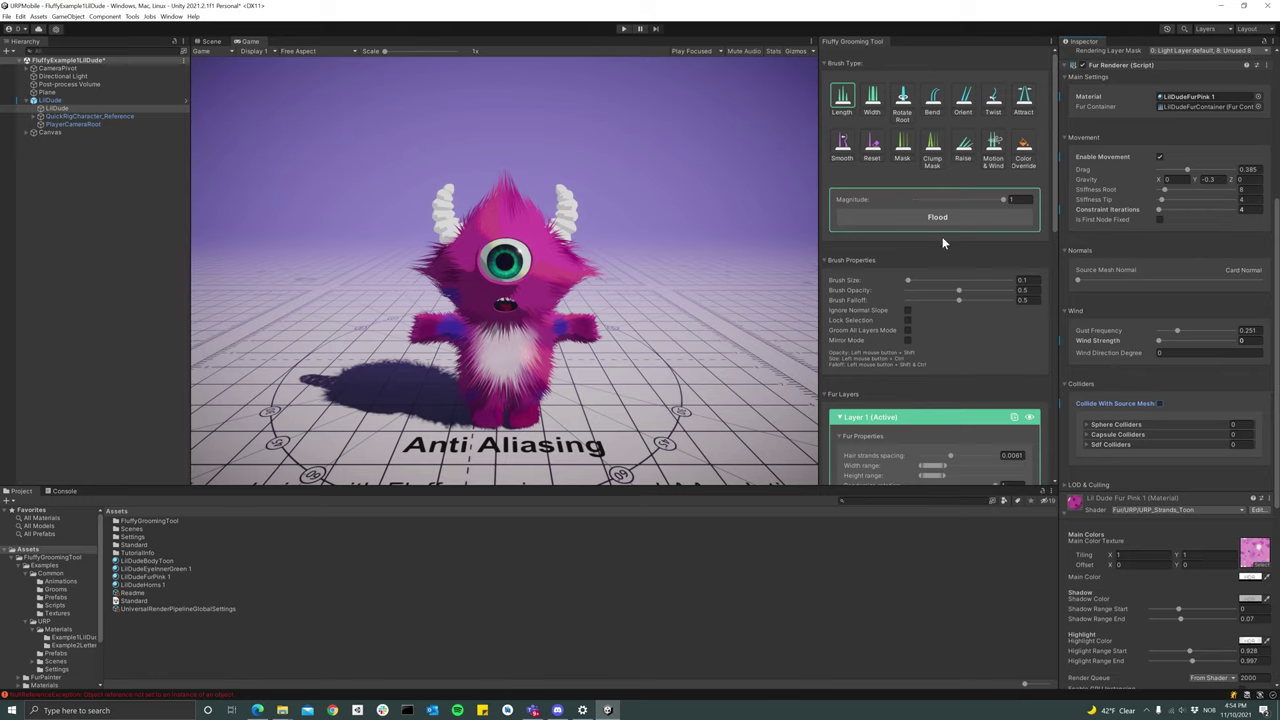
scroll(1146, 263, up, 2)
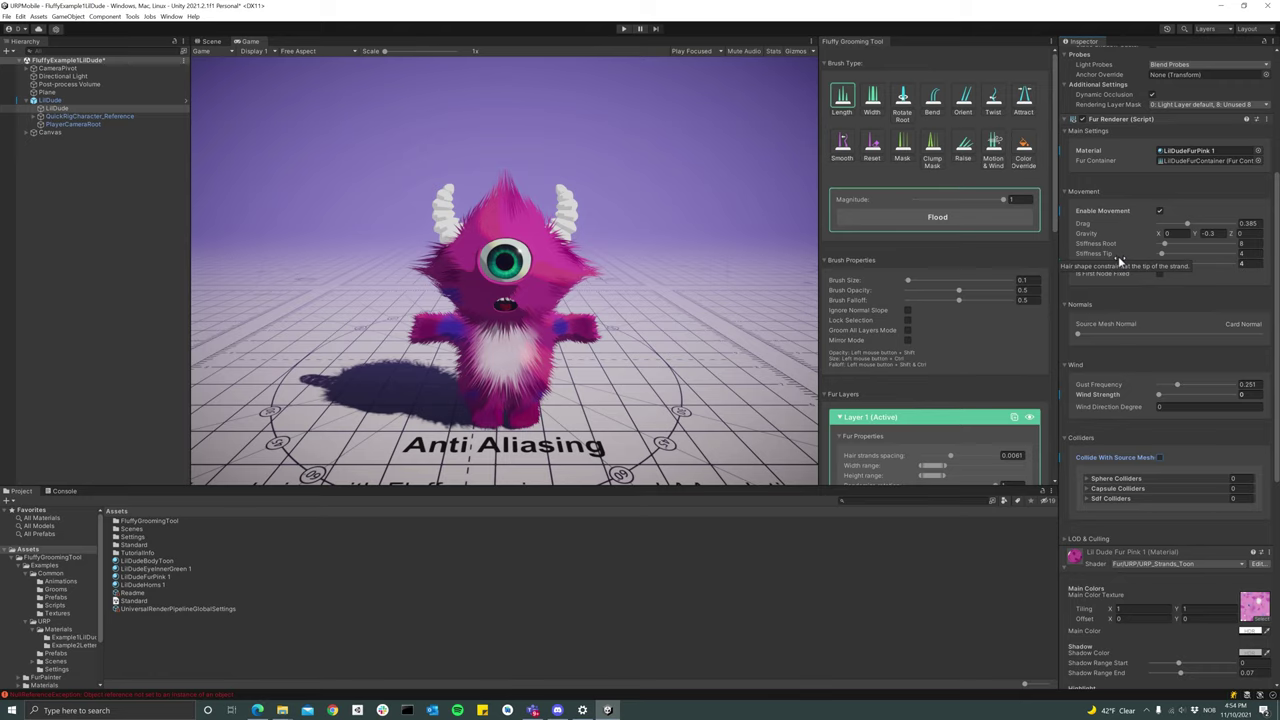
Enter Play mode and raise fur Stiffness Root to 36.3 and Stiffness Tip to 10
click(623, 29)
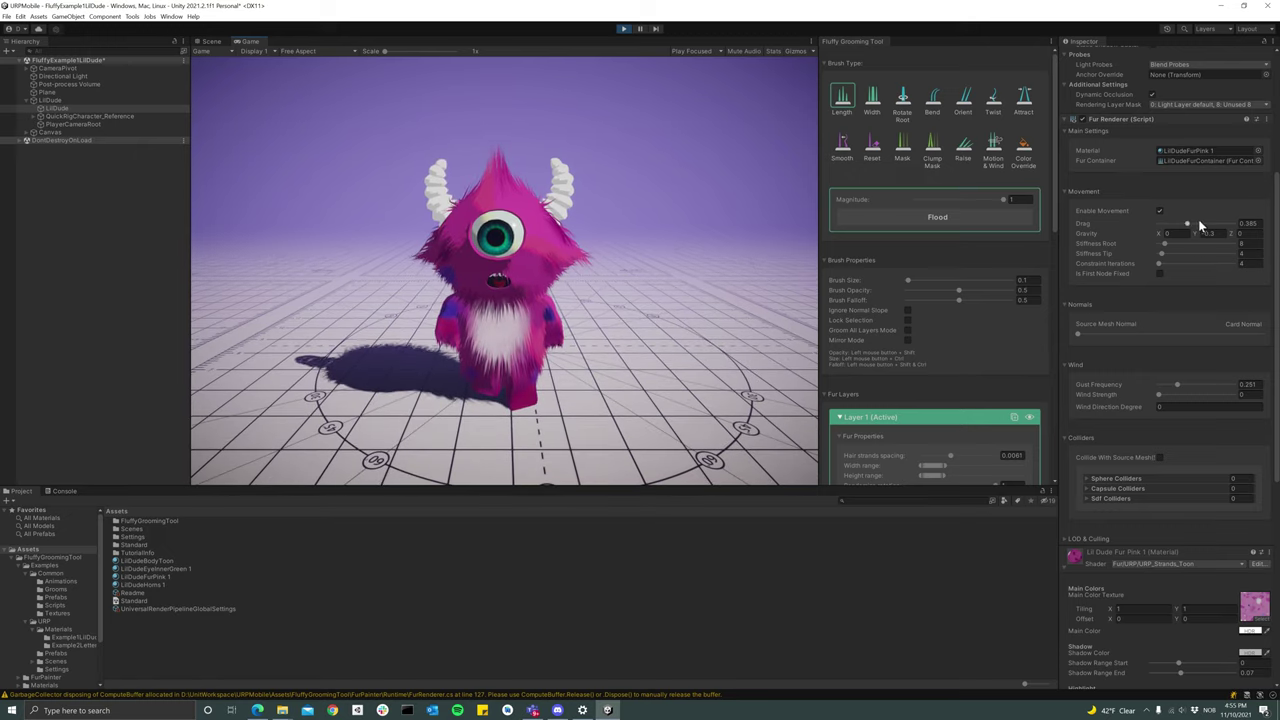
drag(1166, 247, 1169, 243)
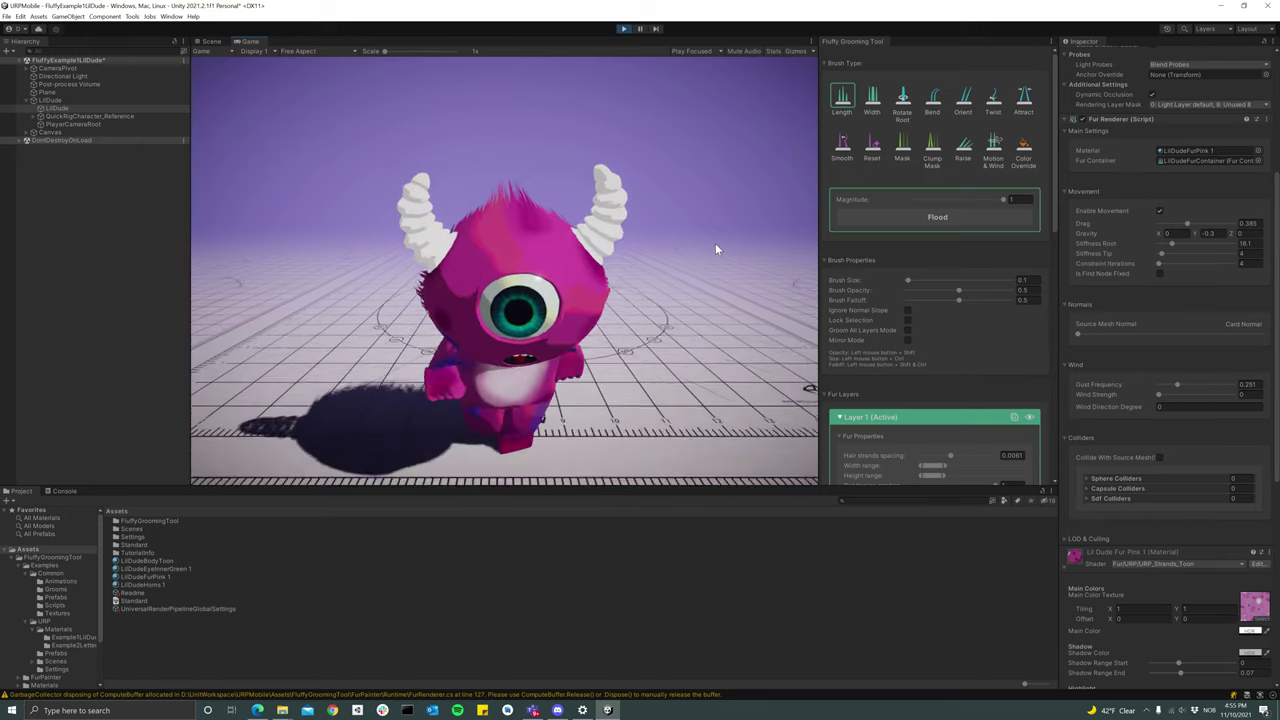
drag(1166, 253, 1185, 243)
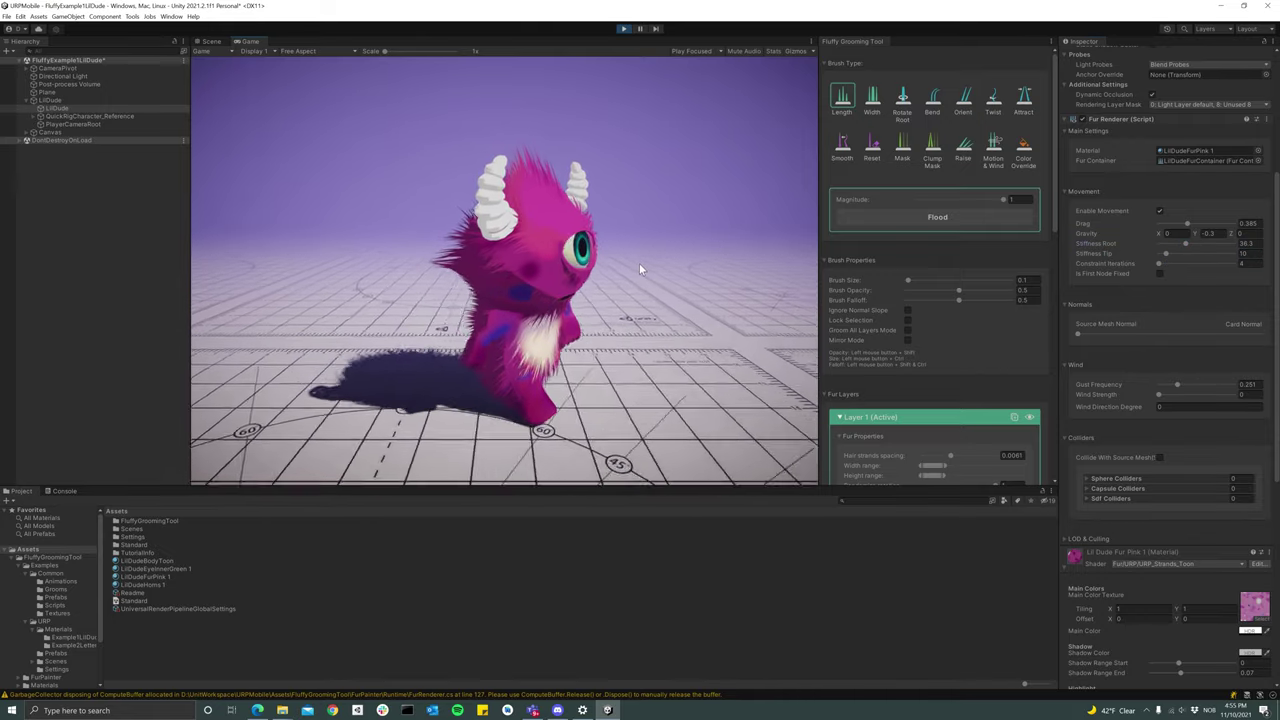